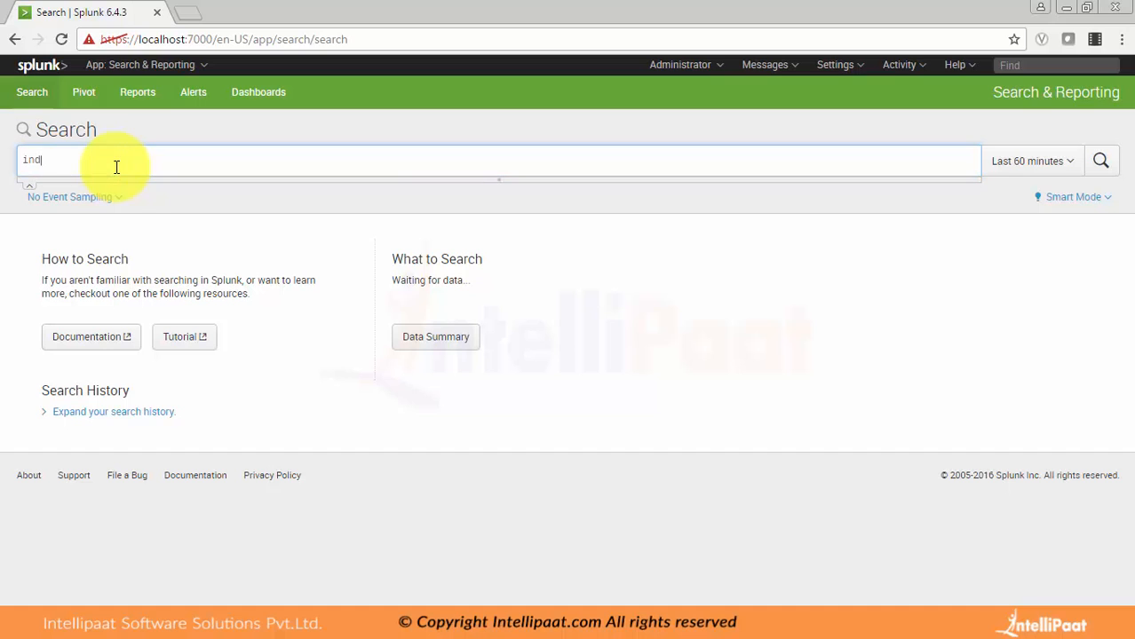
Step: Run the search index=splunk_test over the last 60 minutes
{"action": "type", "text": "="}
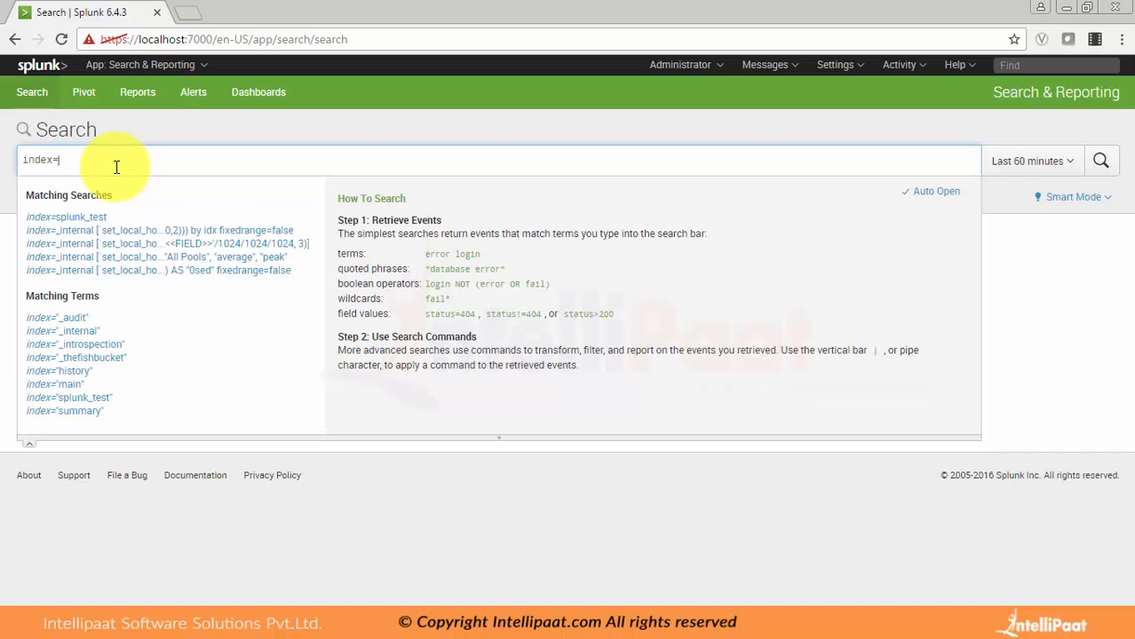
{"action": "left_click", "coordinate": [80, 218]}
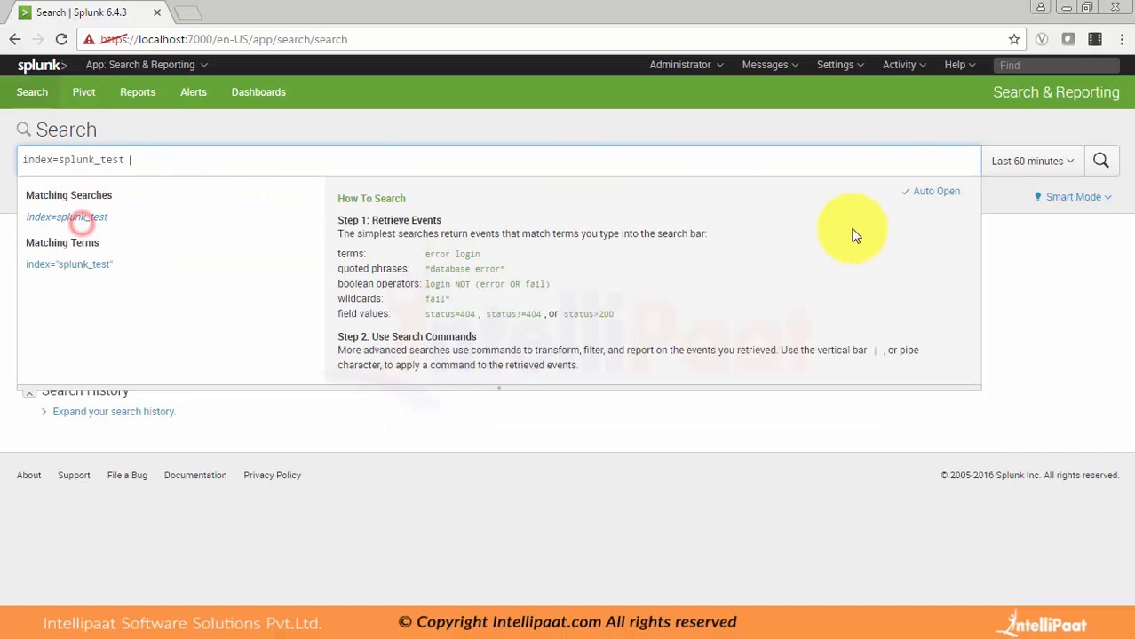
{"action": "type", "text": "|"}
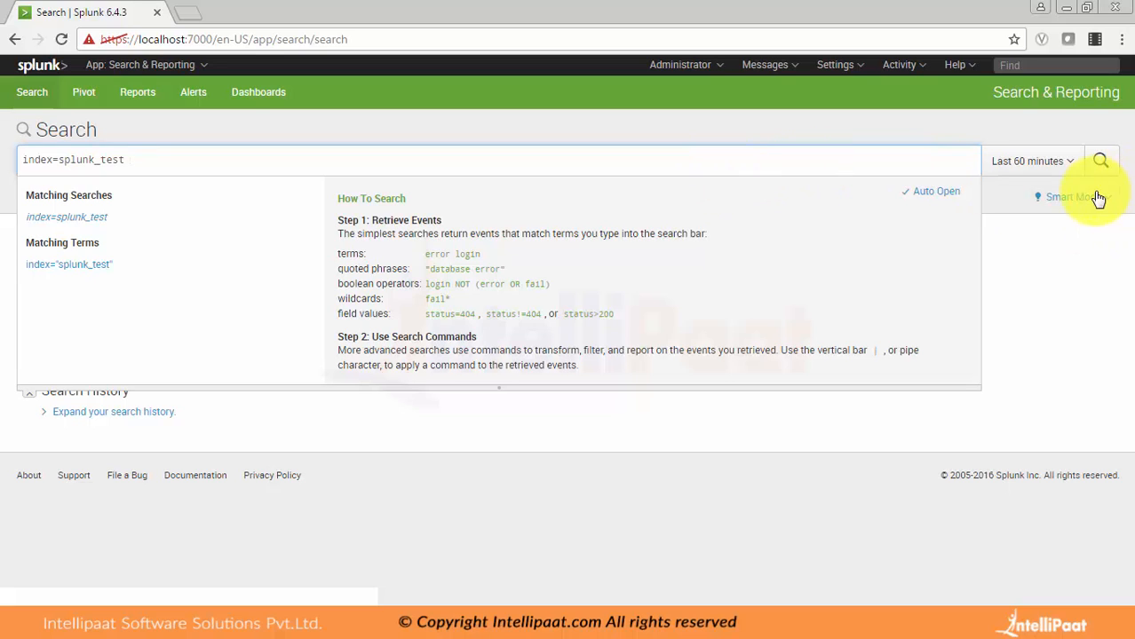
{"action": "left_click", "coordinate": [1099, 161]}
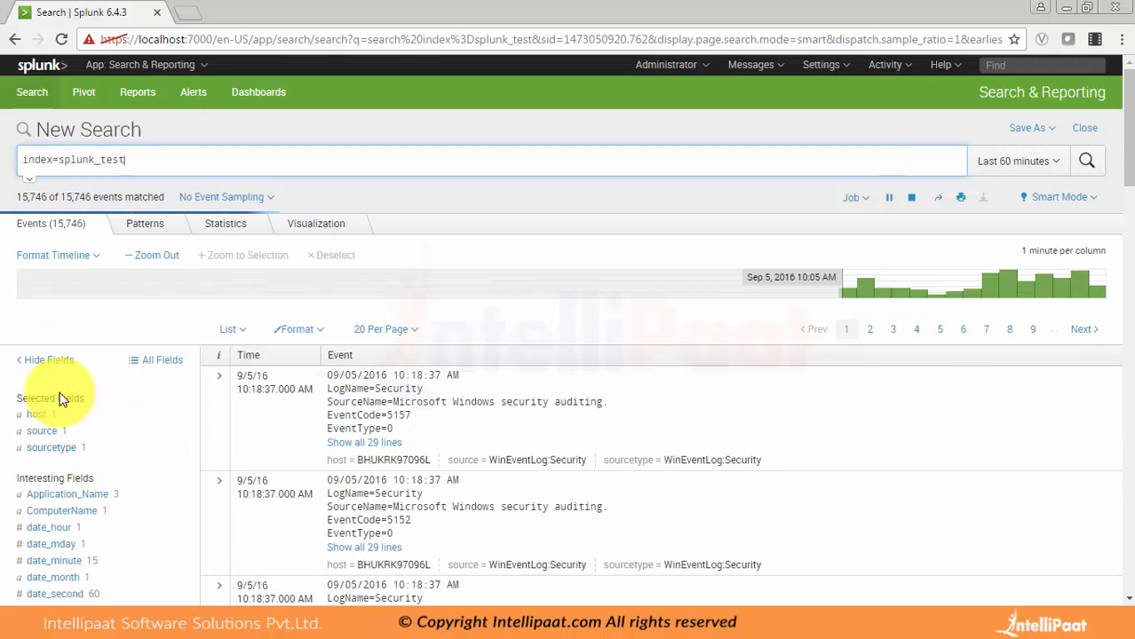
Step: Examine the selected and interesting fields and the events returned by the splunk_test search
{"action": "scroll", "coordinate": [59, 396], "scroll_direction": "down", "scroll_amount": 3}
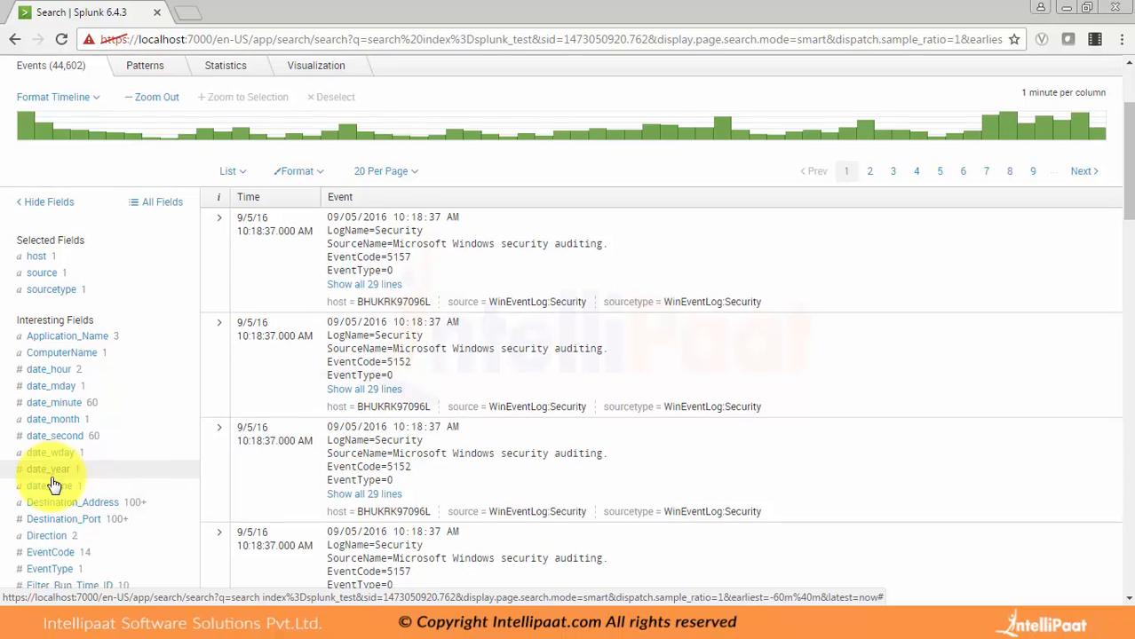
{"action": "scroll", "coordinate": [40, 479], "scroll_direction": "down", "scroll_amount": 5}
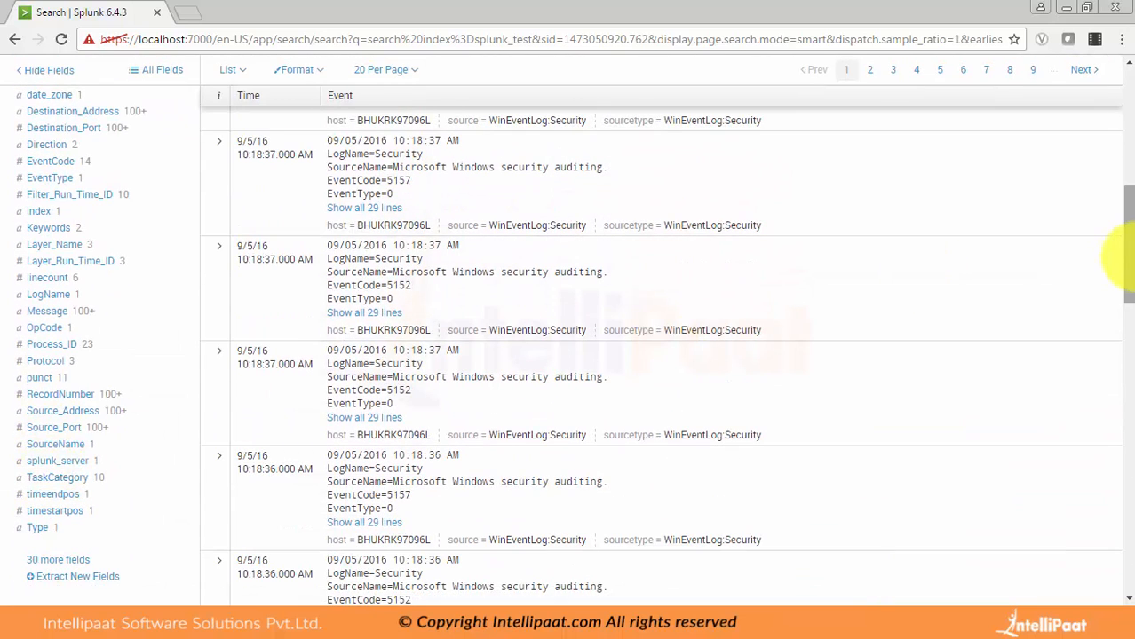
{"action": "left_click_drag", "start_coordinate": [1128, 260], "coordinate": [1129, 270]}
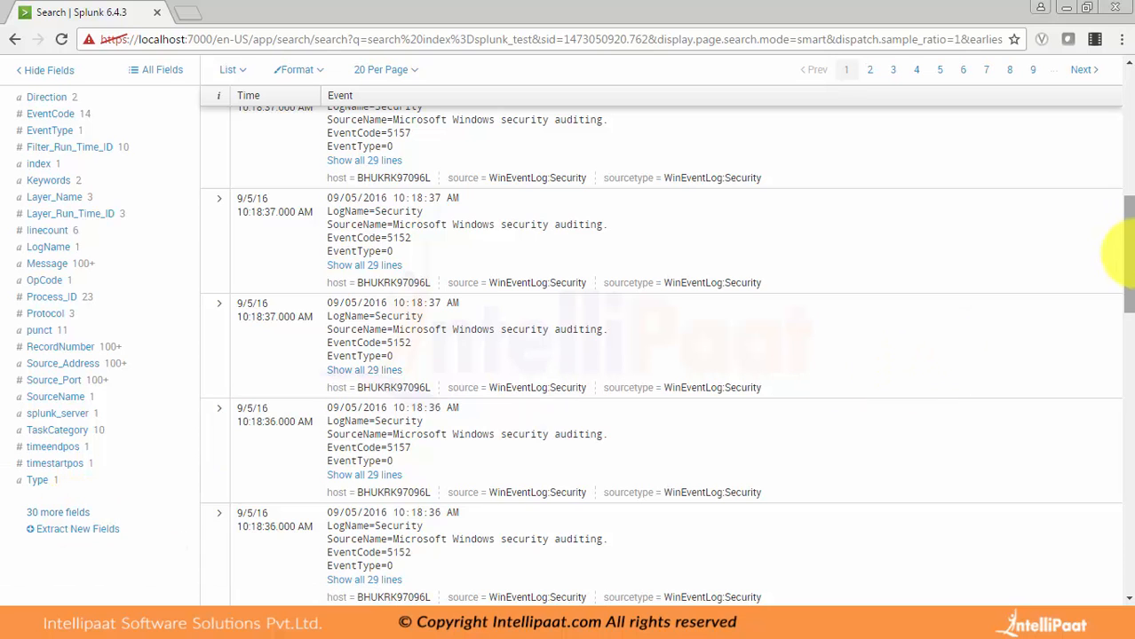
{"action": "left_click_drag", "start_coordinate": [1129, 258], "coordinate": [1129, 209]}
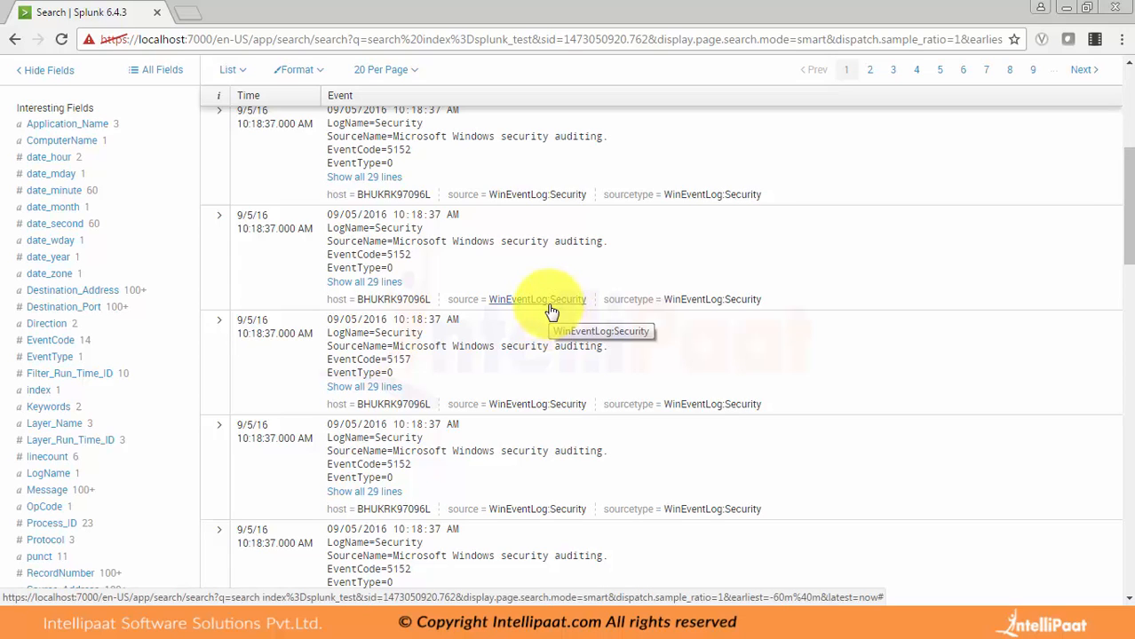
{"action": "left_click_drag", "start_coordinate": [1129, 207], "coordinate": [1129, 183]}
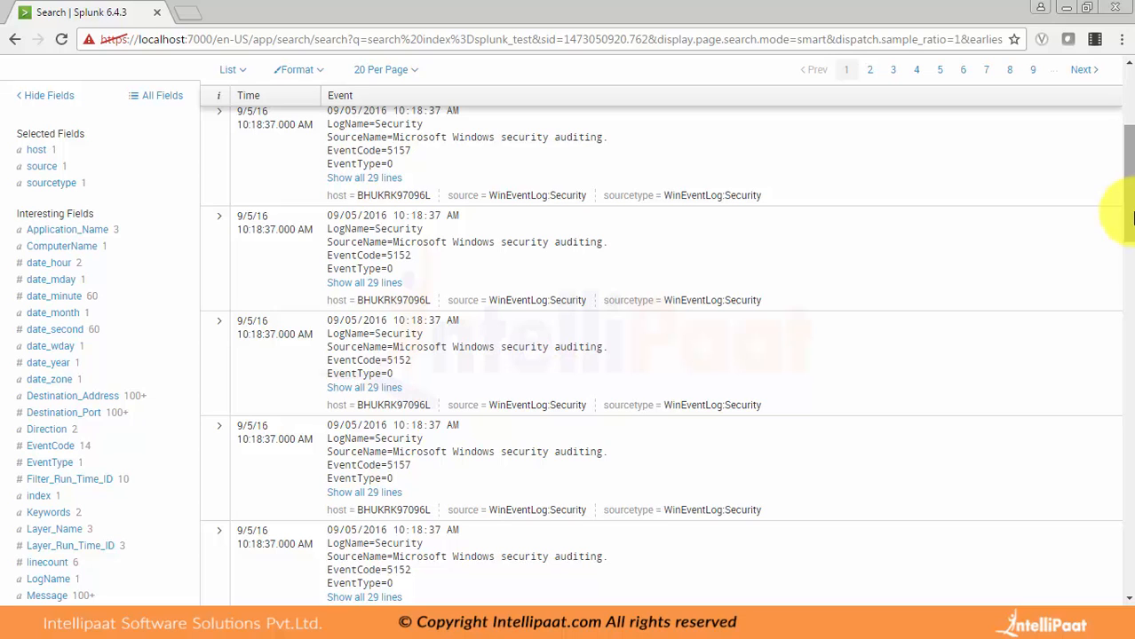
{"action": "left_click_drag", "start_coordinate": [1129, 213], "coordinate": [1130, 204]}
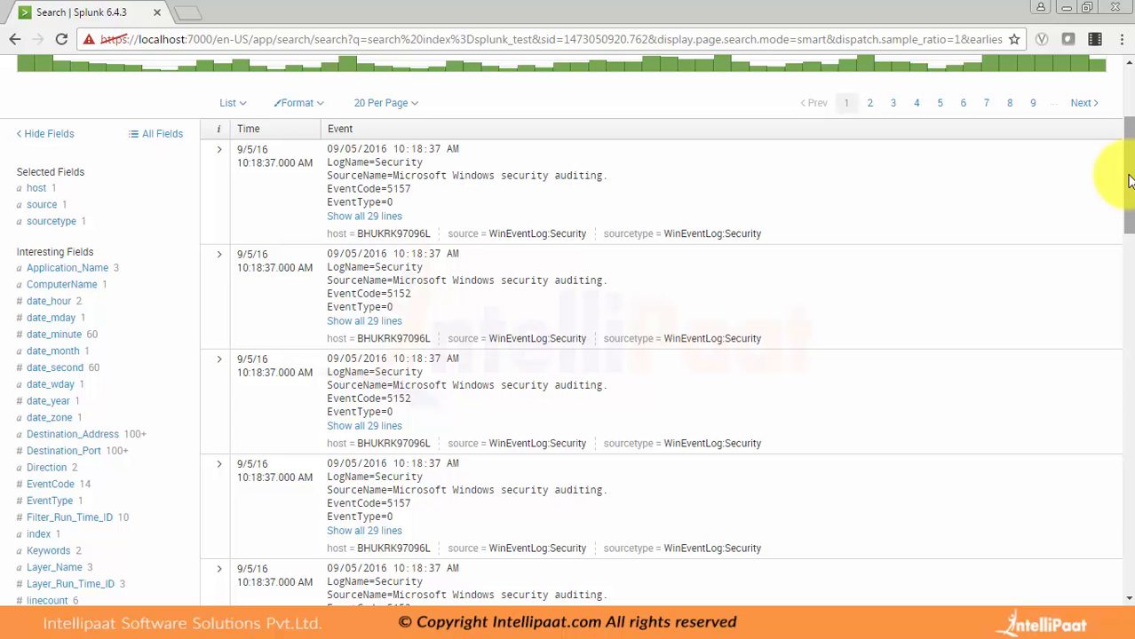
Step: Open splunkbase.splunk.com in a new browser tab and show the full list of apps
{"action": "left_click", "coordinate": [186, 12]}
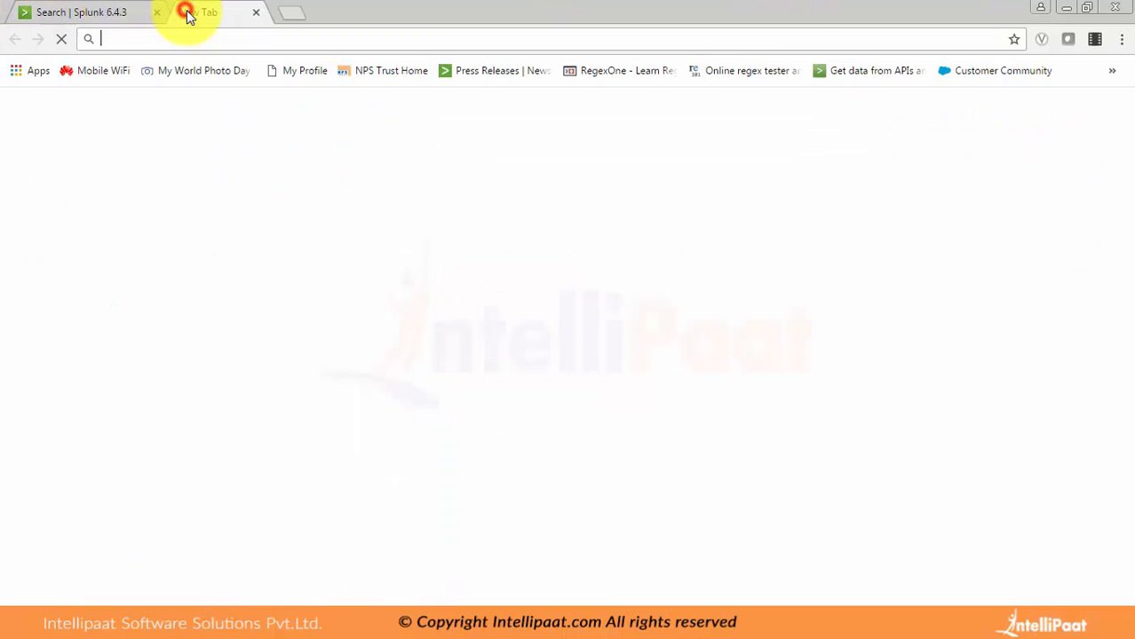
{"action": "type", "text": "splunk"}
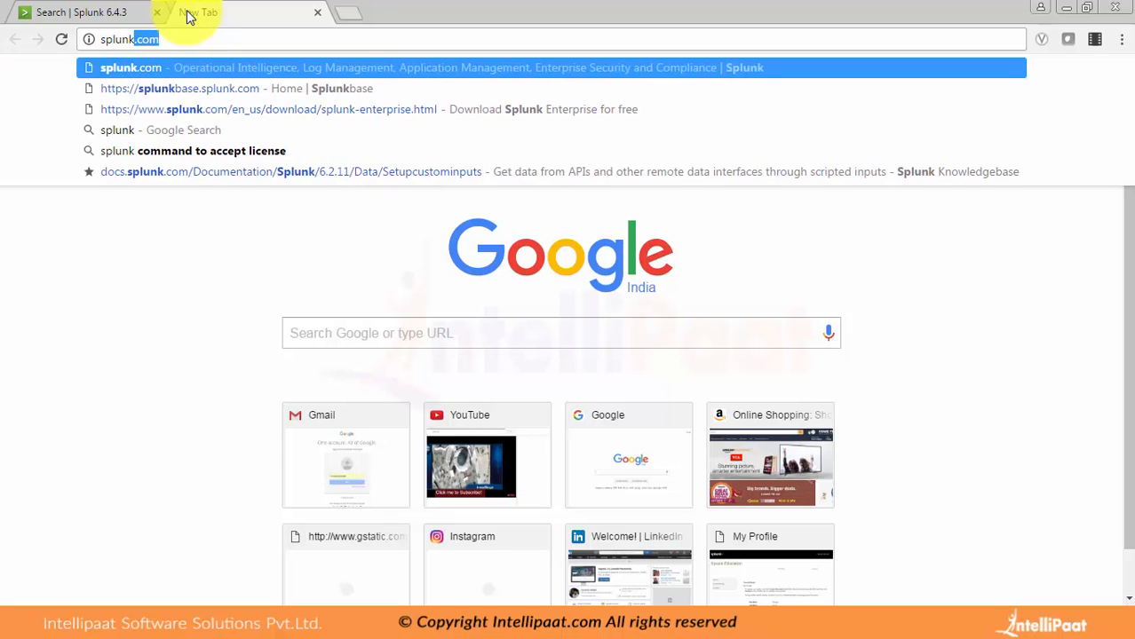
{"action": "type", "text": "b"}
{"action": "key", "text": "Return"}
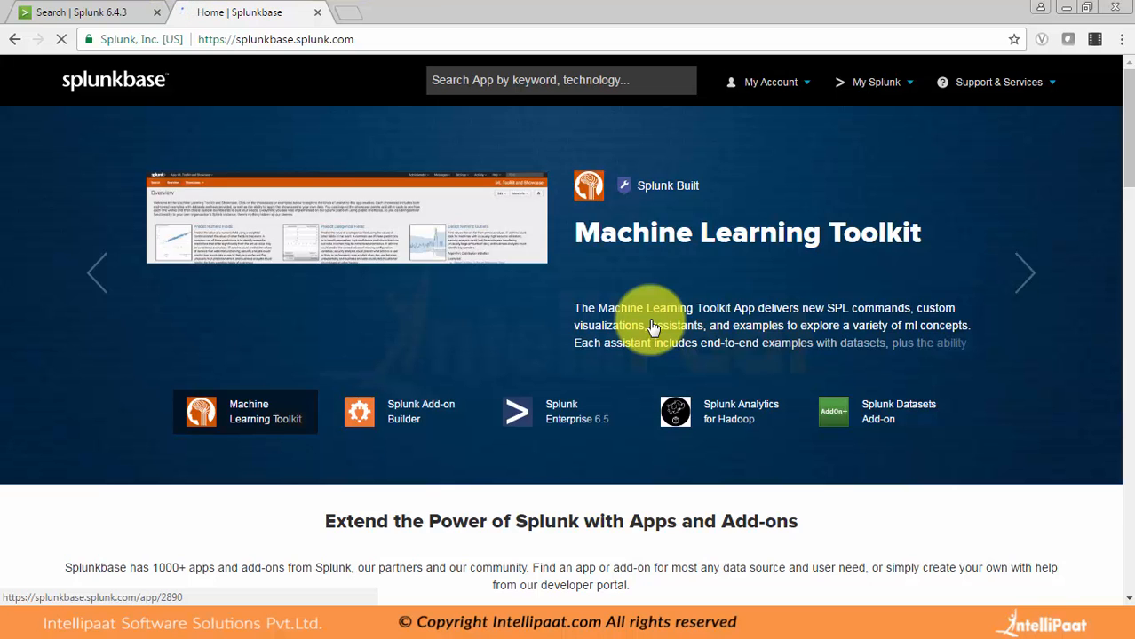
{"action": "left_click_drag", "start_coordinate": [1124, 139], "coordinate": [1128, 249]}
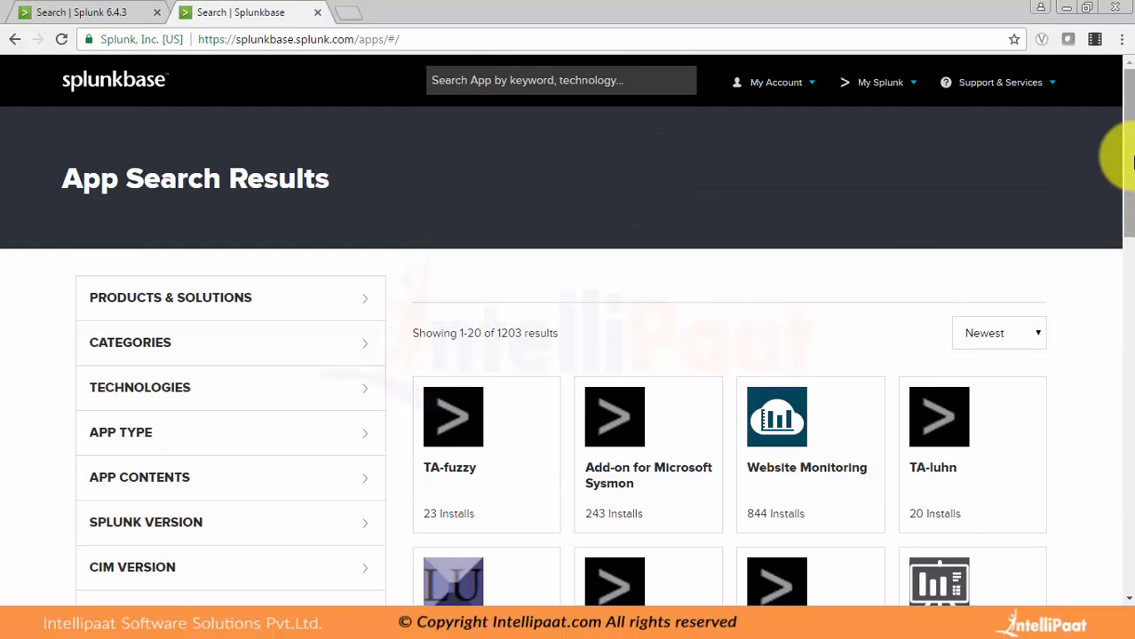
Step: Sort the Splunkbase app results by Popular
{"action": "left_click_drag", "start_coordinate": [1131, 149], "coordinate": [1132, 196]}
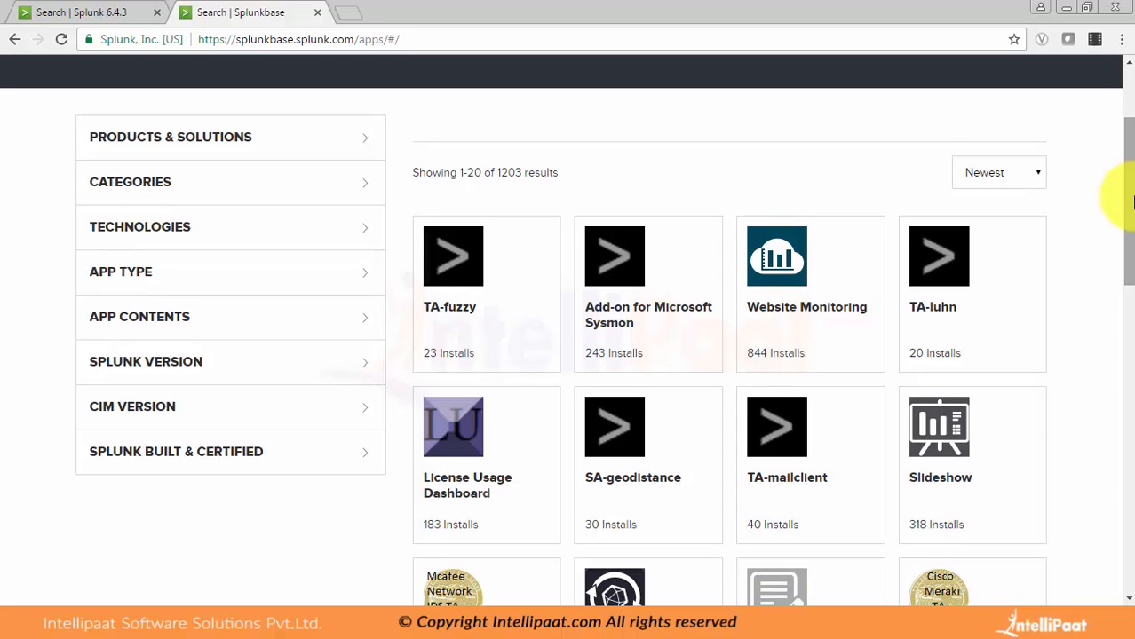
{"action": "left_click", "coordinate": [1006, 175]}
{"action": "left_click", "coordinate": [966, 216]}
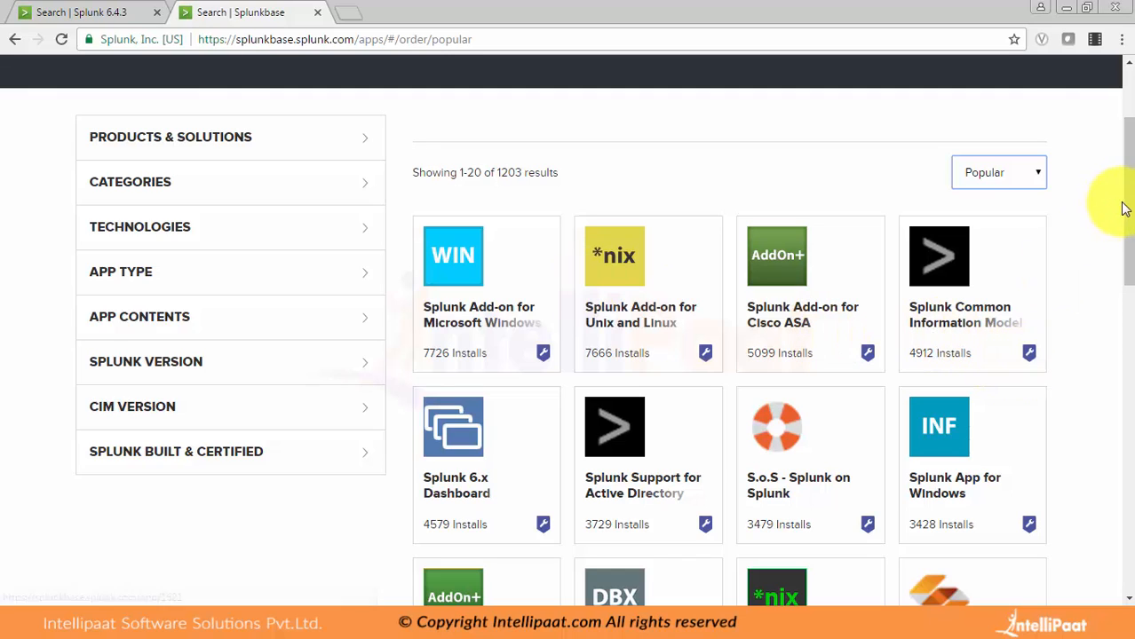
Step: Look through the most popular Splunkbase apps and add-ons, such as those for Windows, Unix and Linux
{"action": "mouse_move", "coordinate": [1127, 217]}
{"action": "left_mouse_down"}
{"action": "mouse_move", "coordinate": [1124, 286]}
{"action": "mouse_move", "coordinate": [1127, 223]}
{"action": "left_mouse_up"}
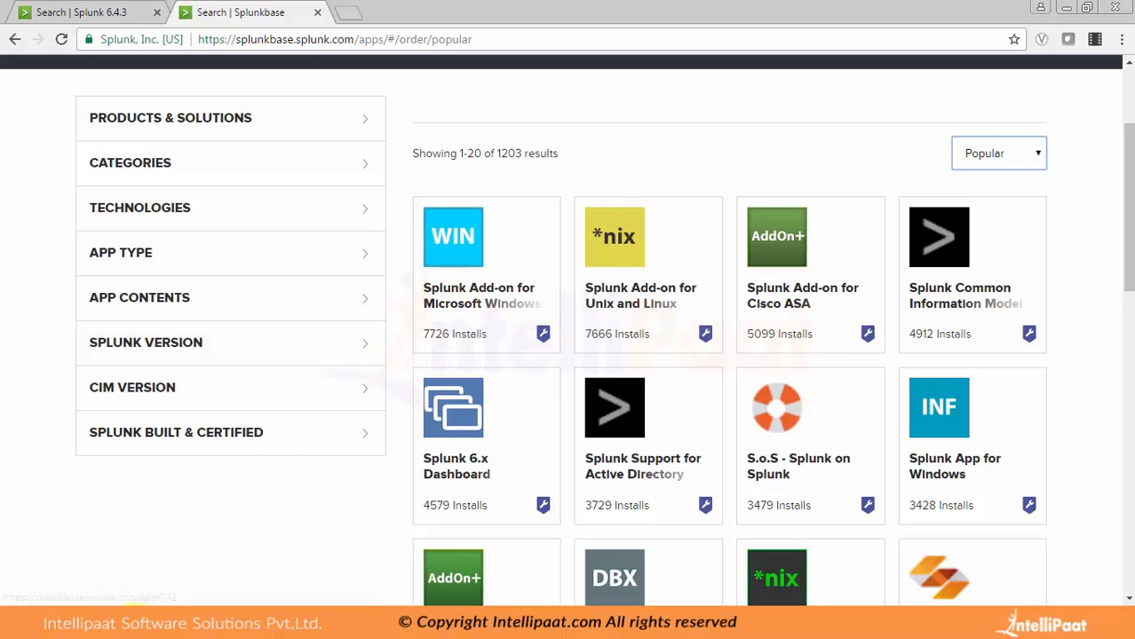
{"action": "left_click", "coordinate": [133, 620]}
{"action": "left_click", "coordinate": [137, 629]}
{"action": "left_click", "coordinate": [1130, 628]}
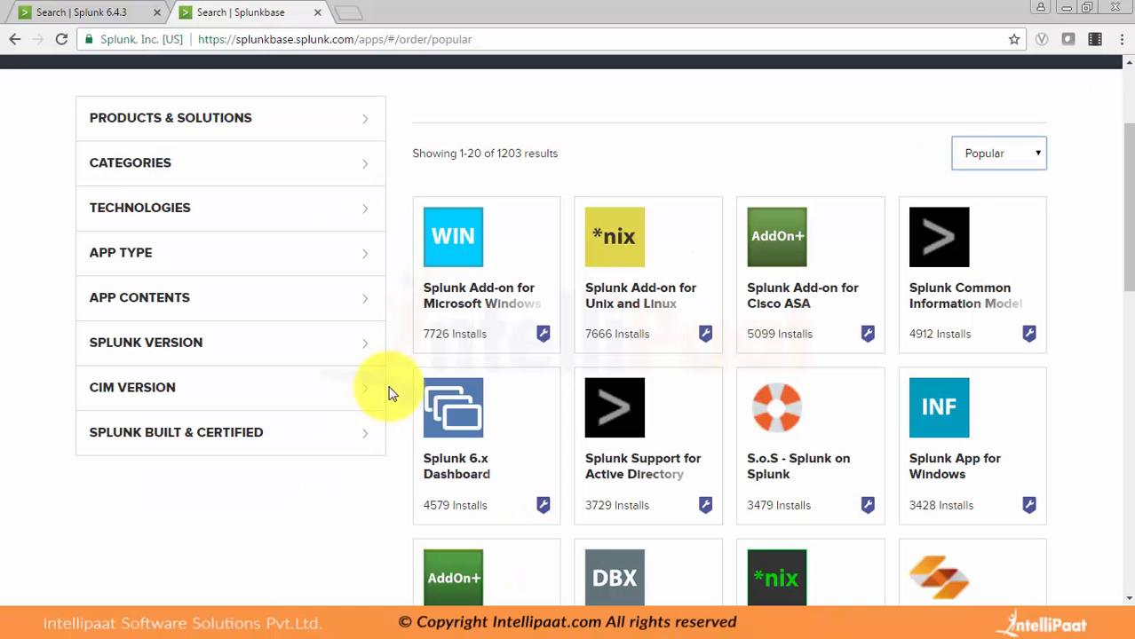
{"action": "left_click", "coordinate": [1130, 89]}
{"action": "left_click_drag", "start_coordinate": [1130, 90], "coordinate": [1131, 97]}
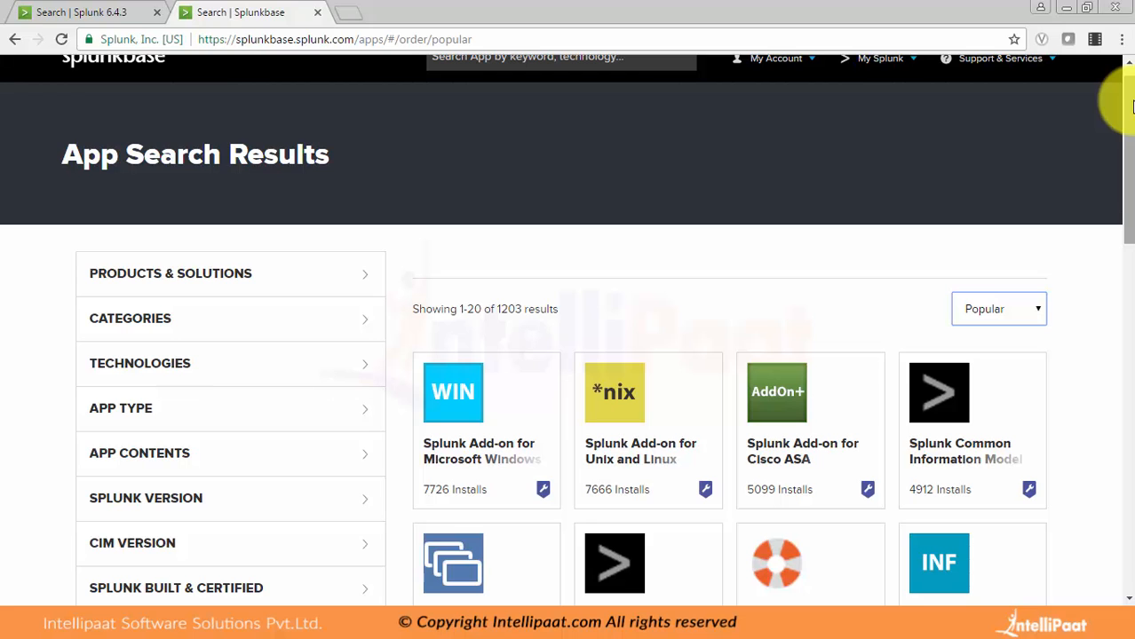
{"action": "left_click_drag", "start_coordinate": [1132, 107], "coordinate": [1128, 304]}
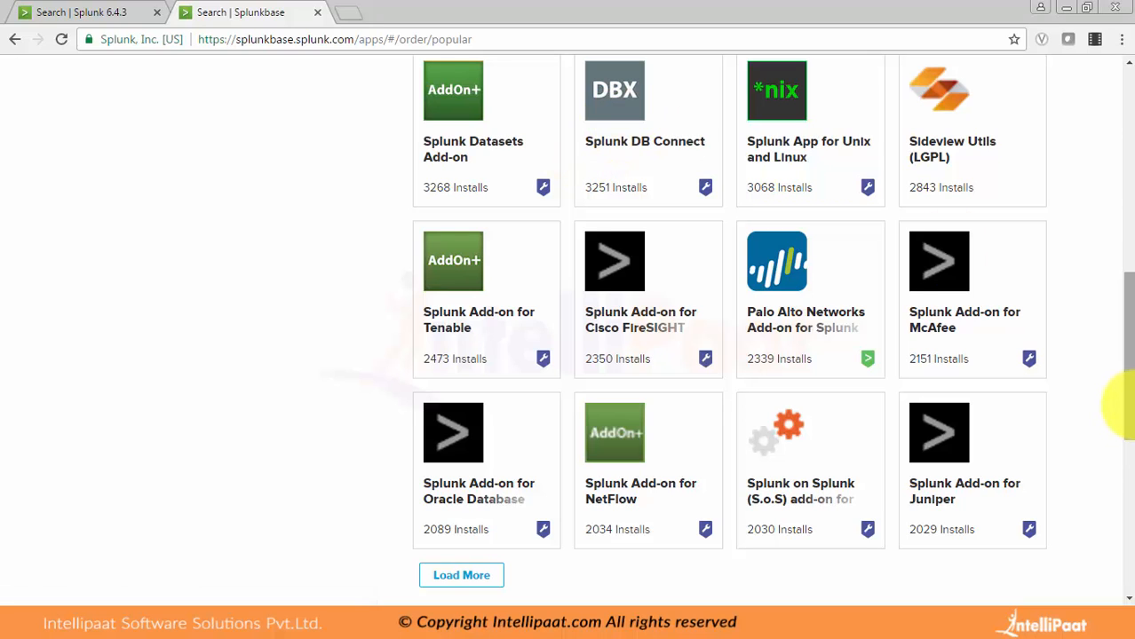
{"action": "left_click_drag", "start_coordinate": [1128, 404], "coordinate": [1127, 277]}
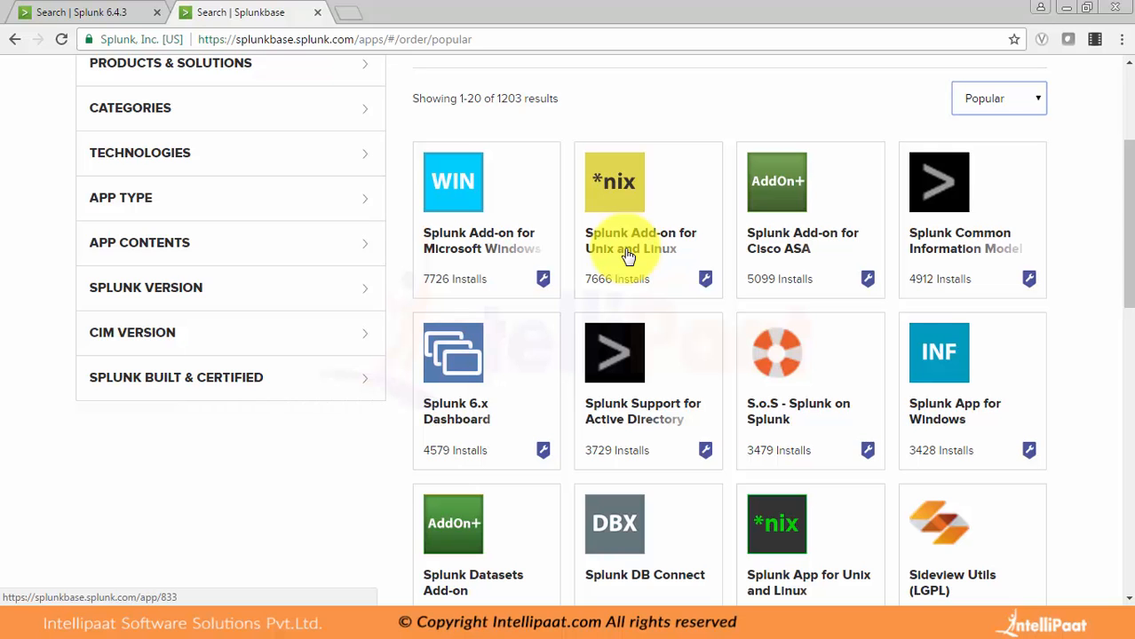
{"action": "scroll", "coordinate": [1120, 322], "scroll_direction": "down", "scroll_amount": 4}
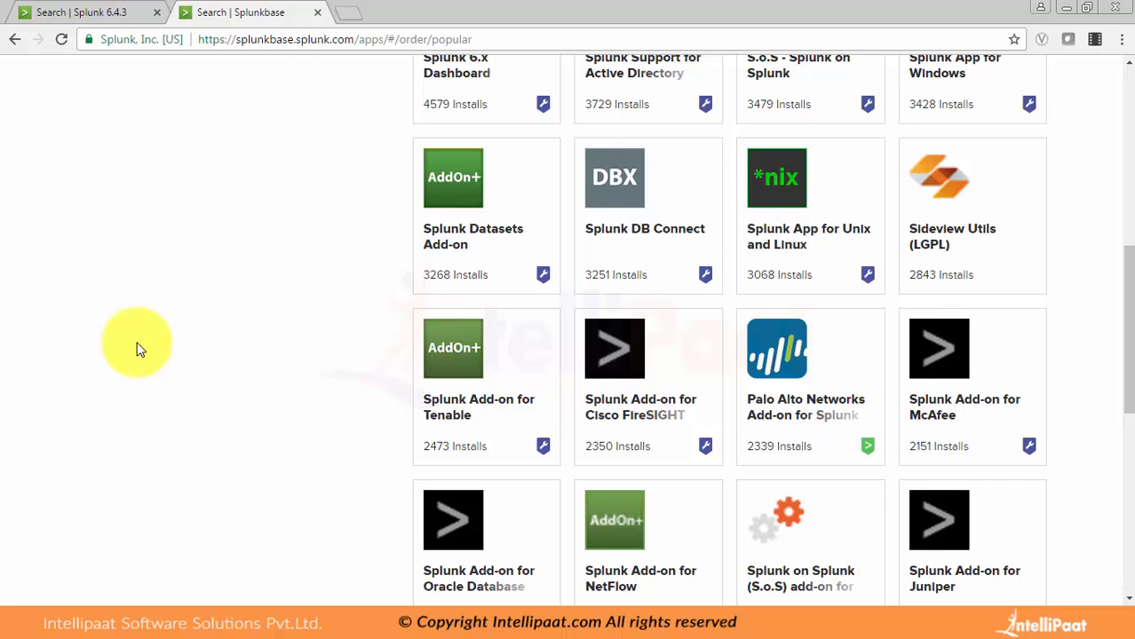
Step: Return to the Splunk search tab, check the list of available apps and go to the Splunk home page
{"action": "left_click", "coordinate": [53, 12]}
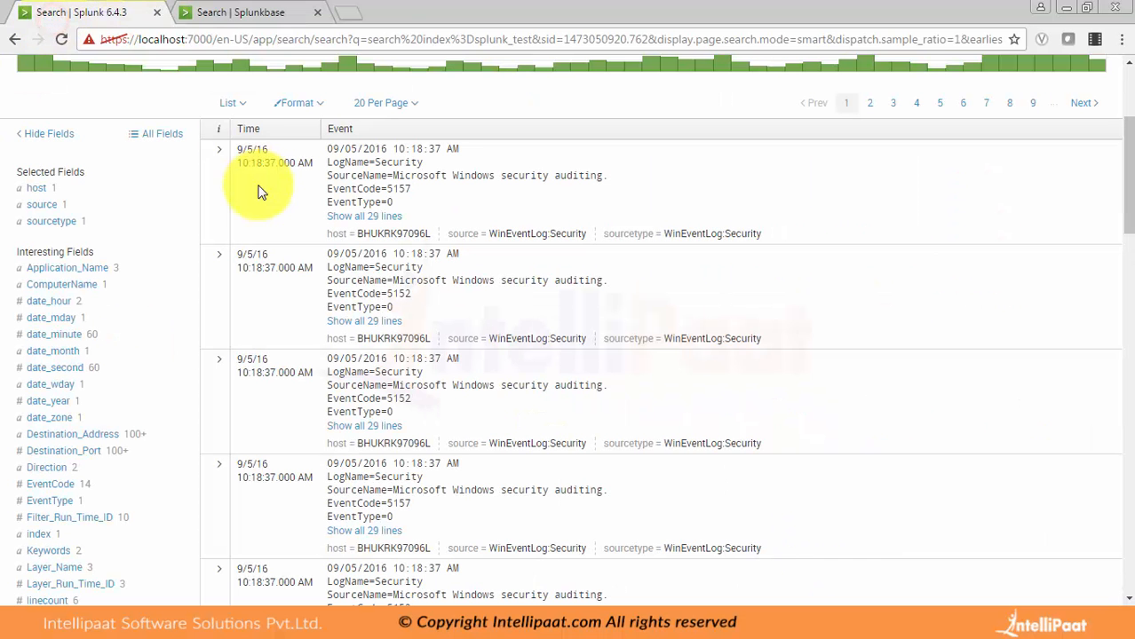
{"action": "scroll", "coordinate": [258, 191], "scroll_direction": "up", "scroll_amount": 3}
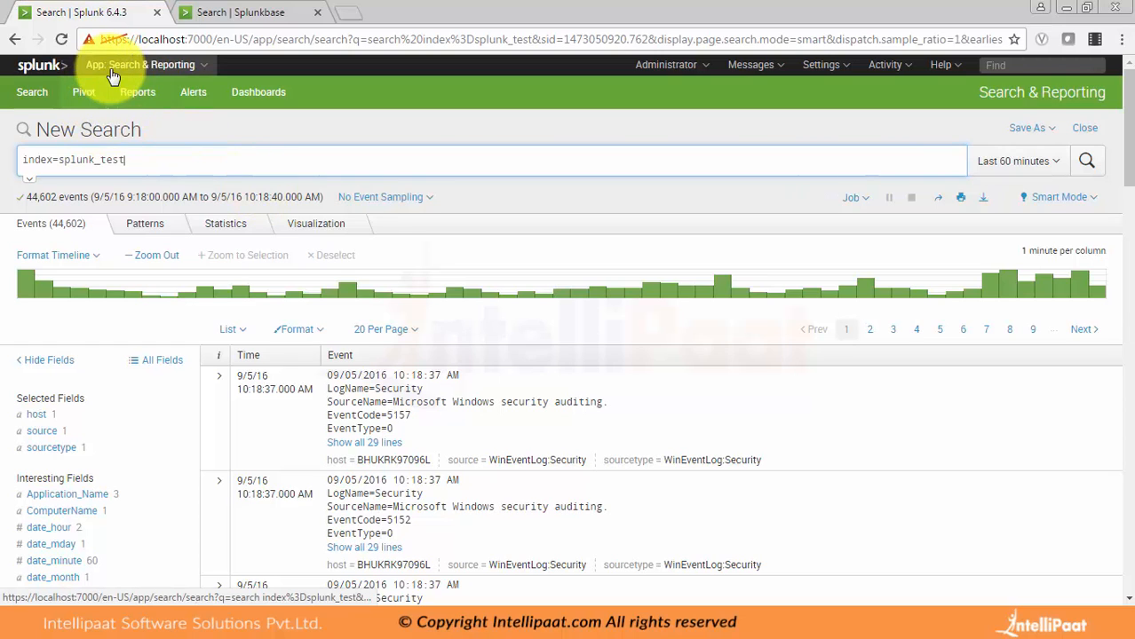
{"action": "left_click", "coordinate": [177, 68]}
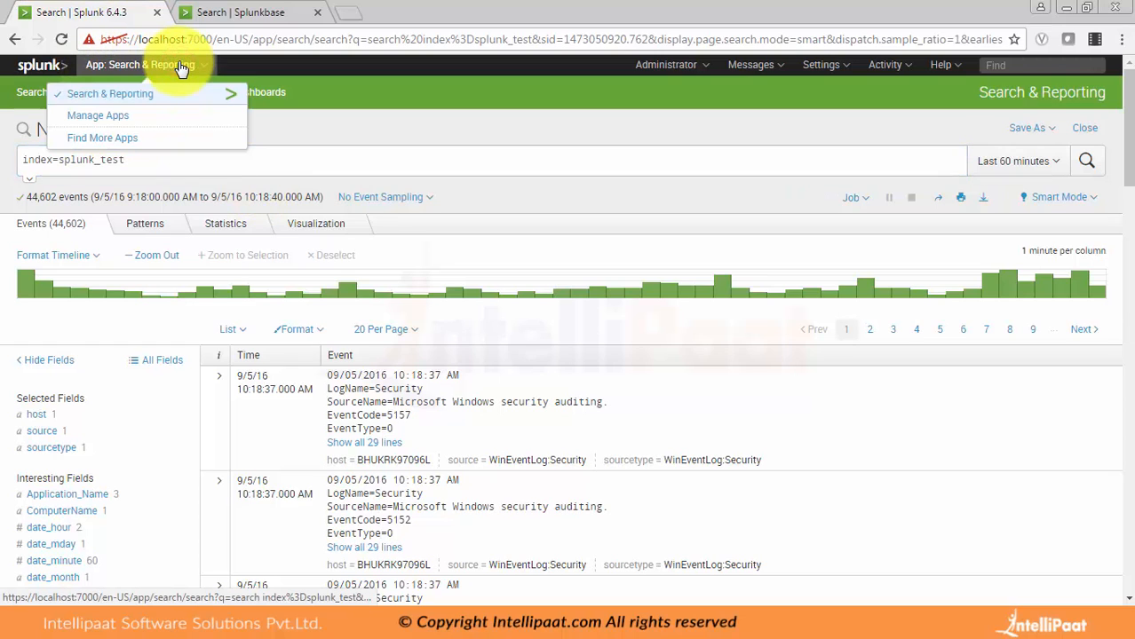
{"action": "left_click", "coordinate": [41, 75]}
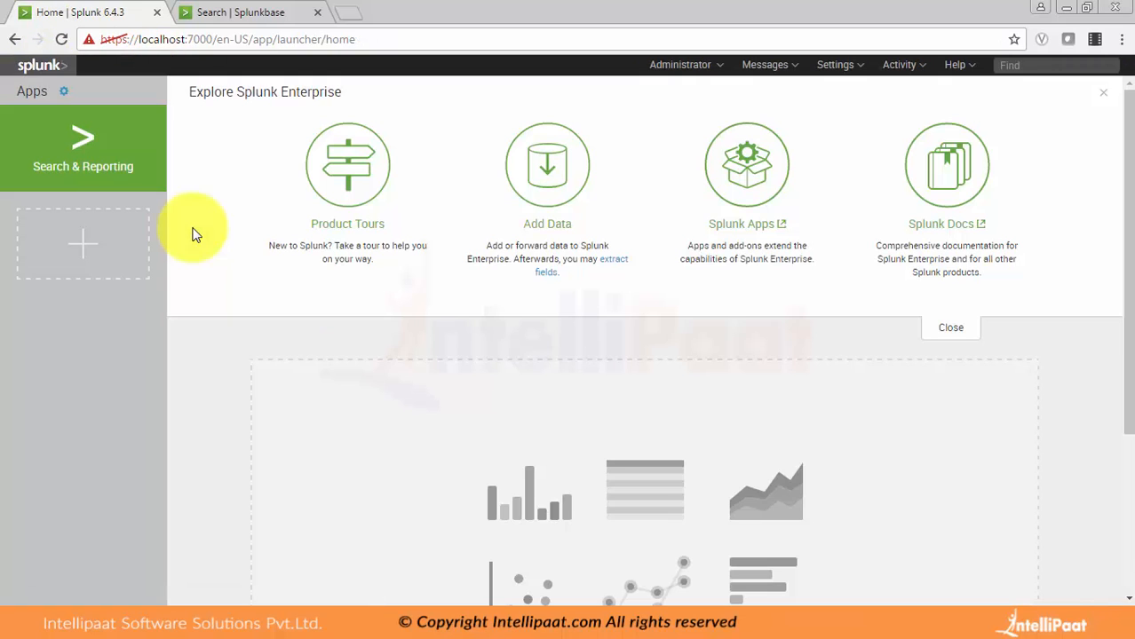
Step: Launch the Search & Reporting app and open the Manage Apps page from it
{"action": "left_click", "coordinate": [83, 151]}
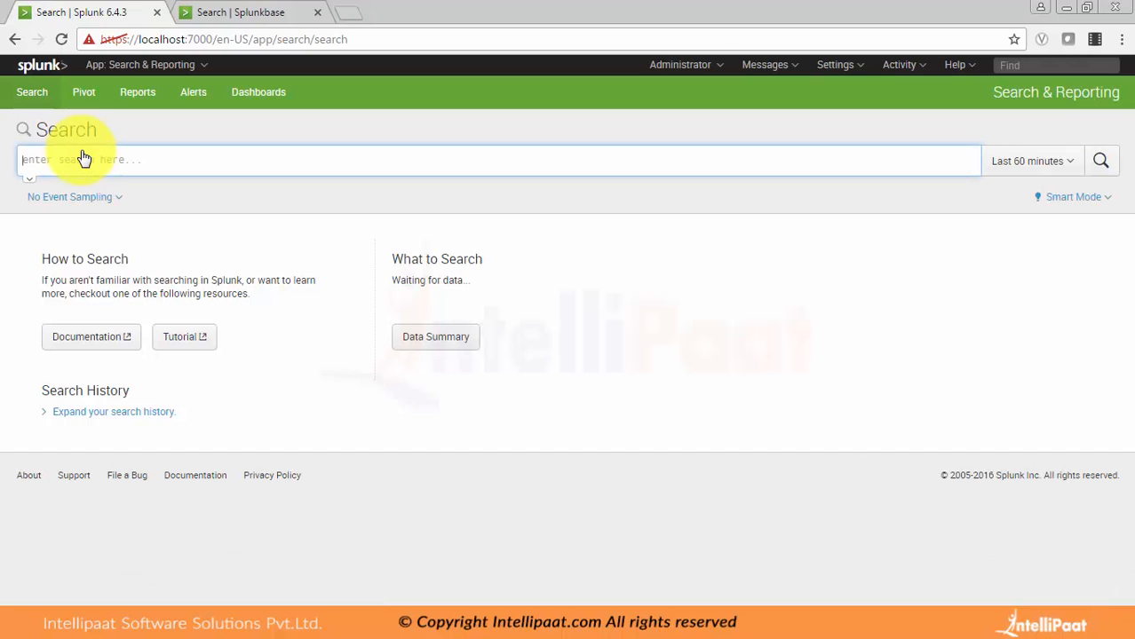
{"action": "left_click", "coordinate": [146, 64]}
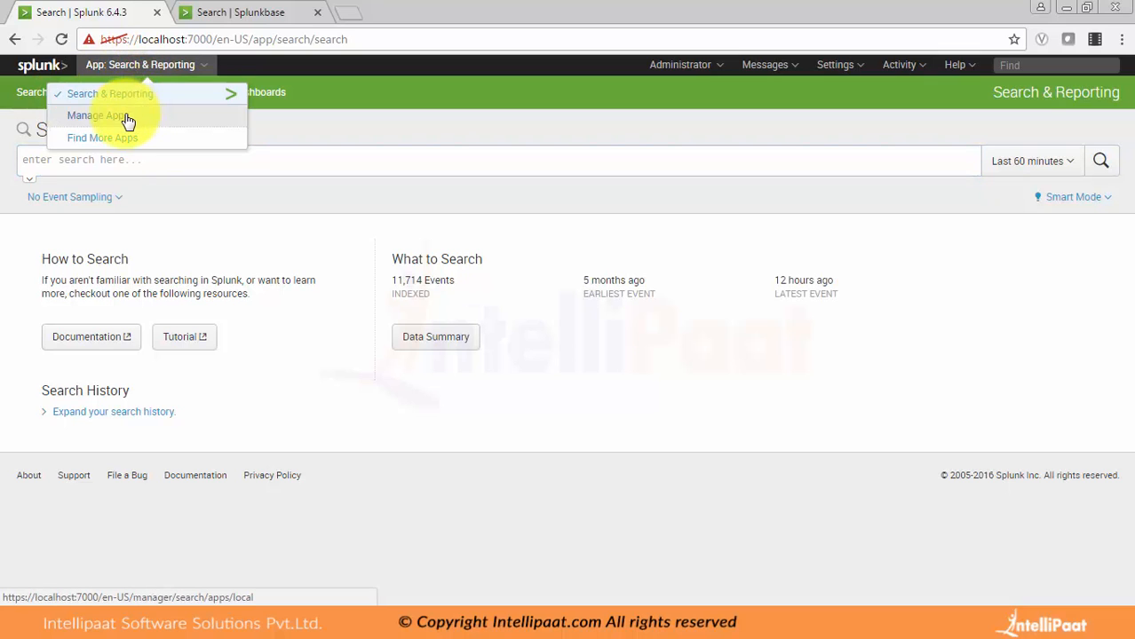
{"action": "left_click", "coordinate": [96, 123]}
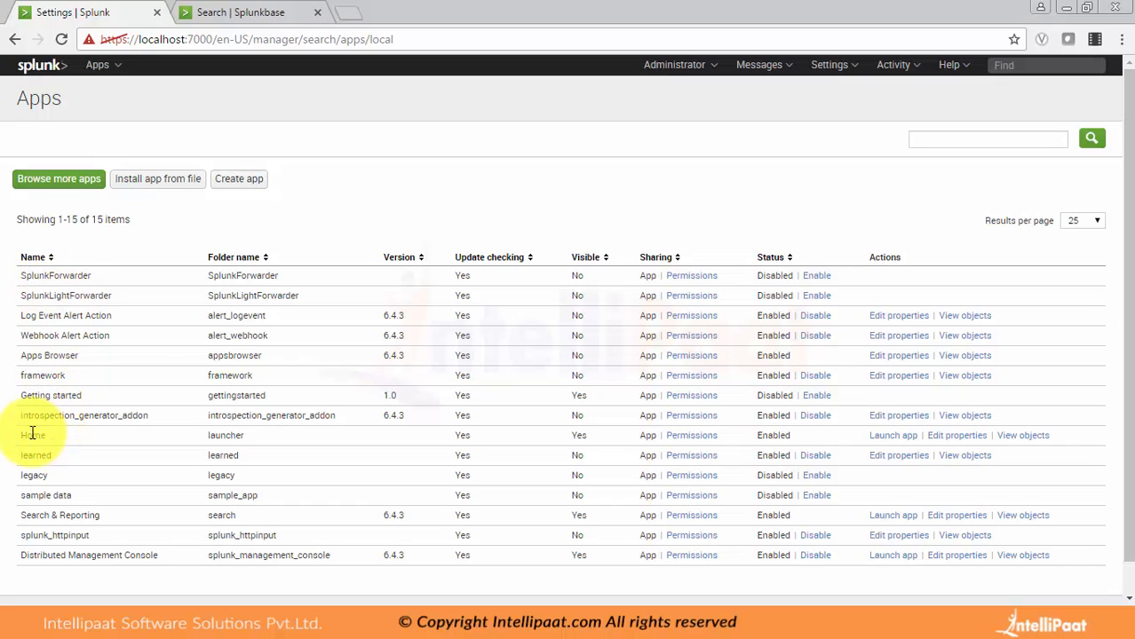
Step: Review the Home and Distributed Management Console rows in the installed apps list, including their visibility
{"action": "left_click_drag", "start_coordinate": [80, 435], "coordinate": [444, 457]}
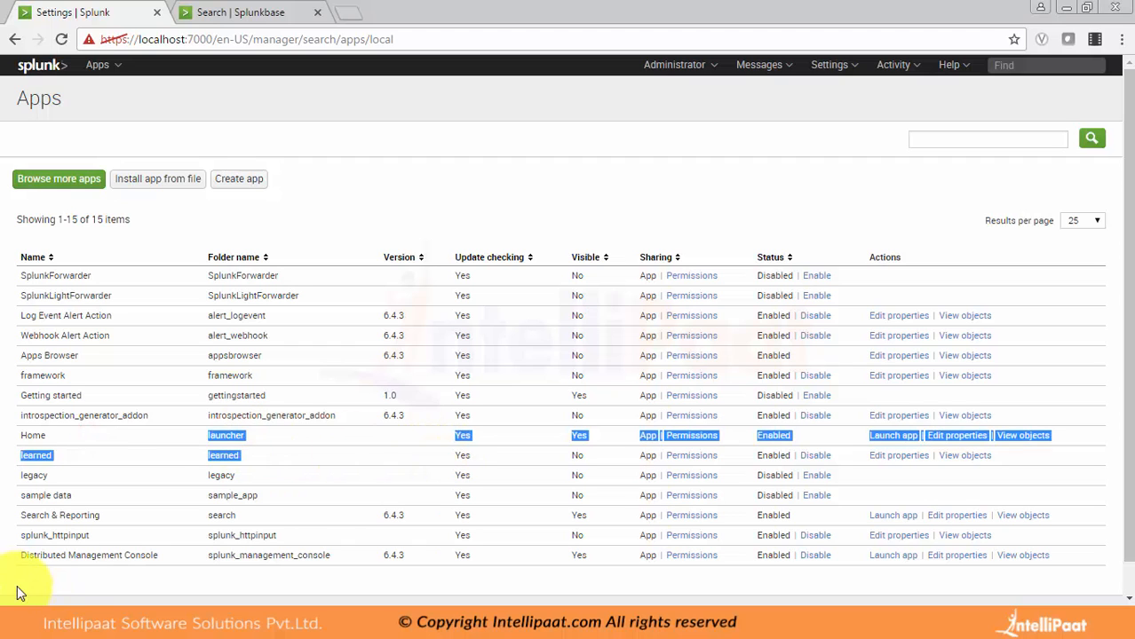
{"action": "left_click_drag", "start_coordinate": [25, 557], "coordinate": [288, 574]}
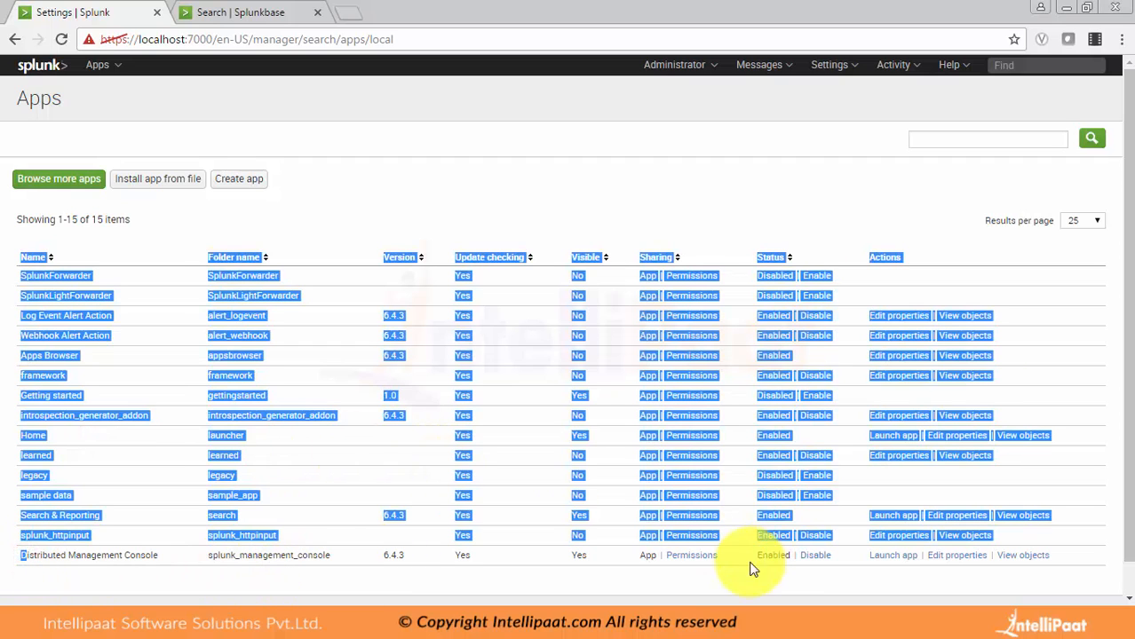
{"action": "left_click", "coordinate": [586, 555]}
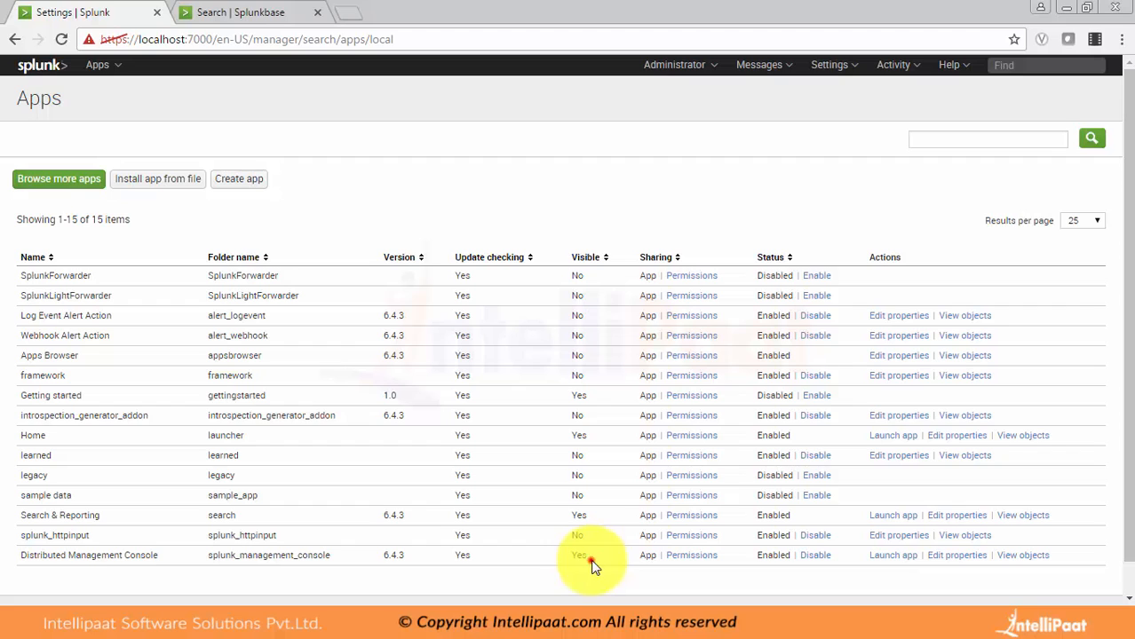
{"action": "left_click_drag", "start_coordinate": [590, 557], "coordinate": [392, 564]}
{"action": "left_click", "coordinate": [394, 571]}
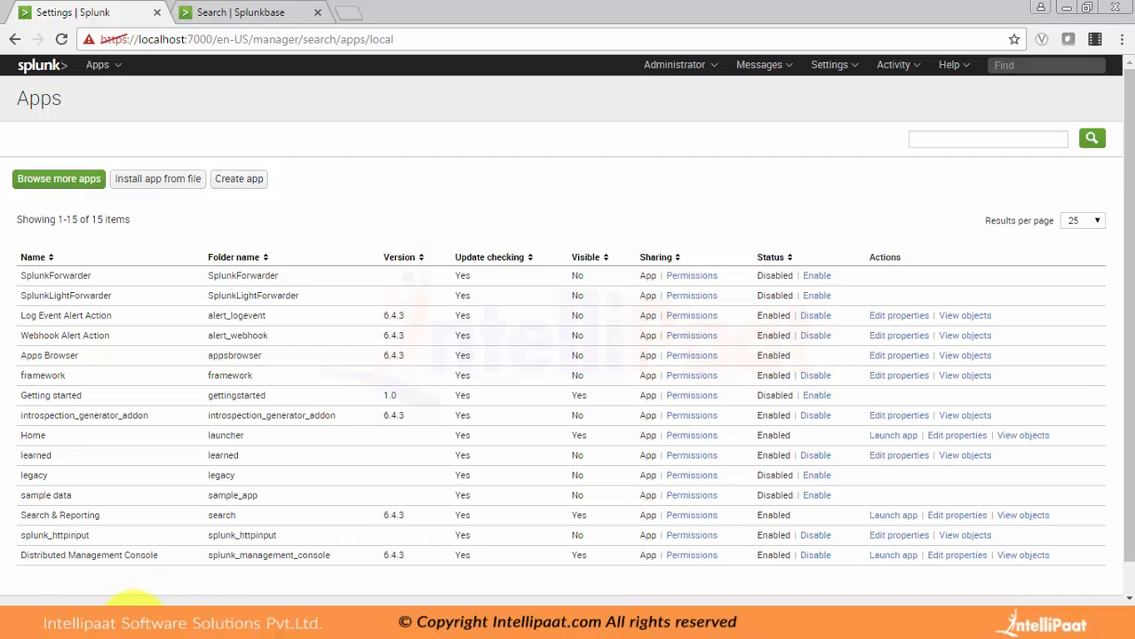
Step: Switch to Windows Explorer to examine the app folders in Splunk's etc\apps directory, and return to the Apps page in the browser
{"action": "right_click", "coordinate": [132, 611]}
{"action": "left_click", "coordinate": [77, 550]}
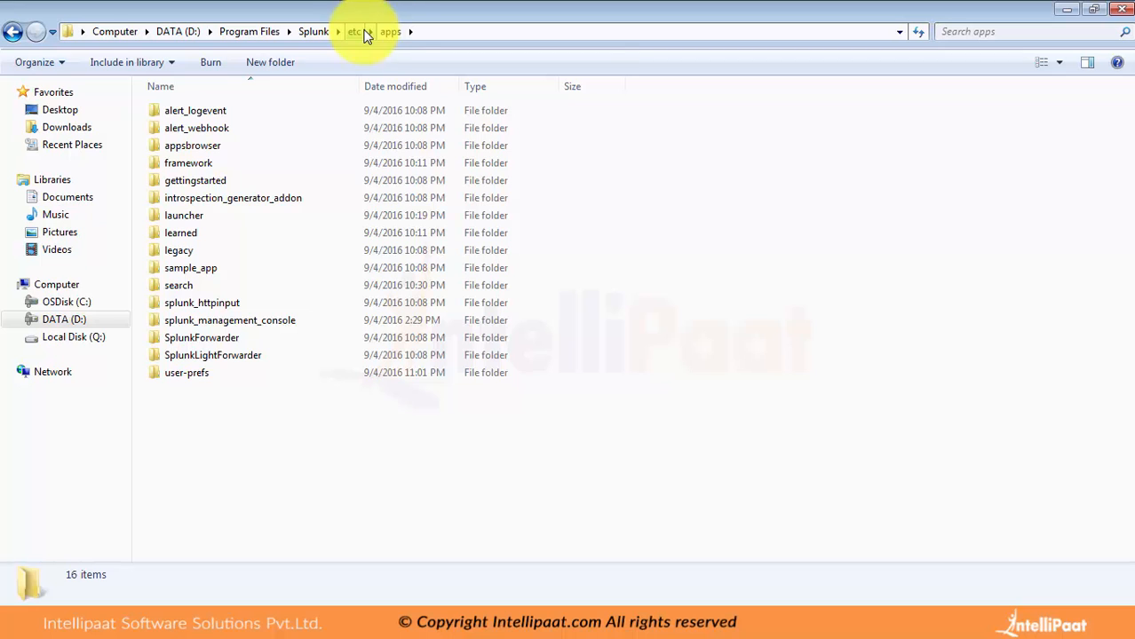
{"action": "left_click_drag", "start_coordinate": [238, 436], "coordinate": [198, 95]}
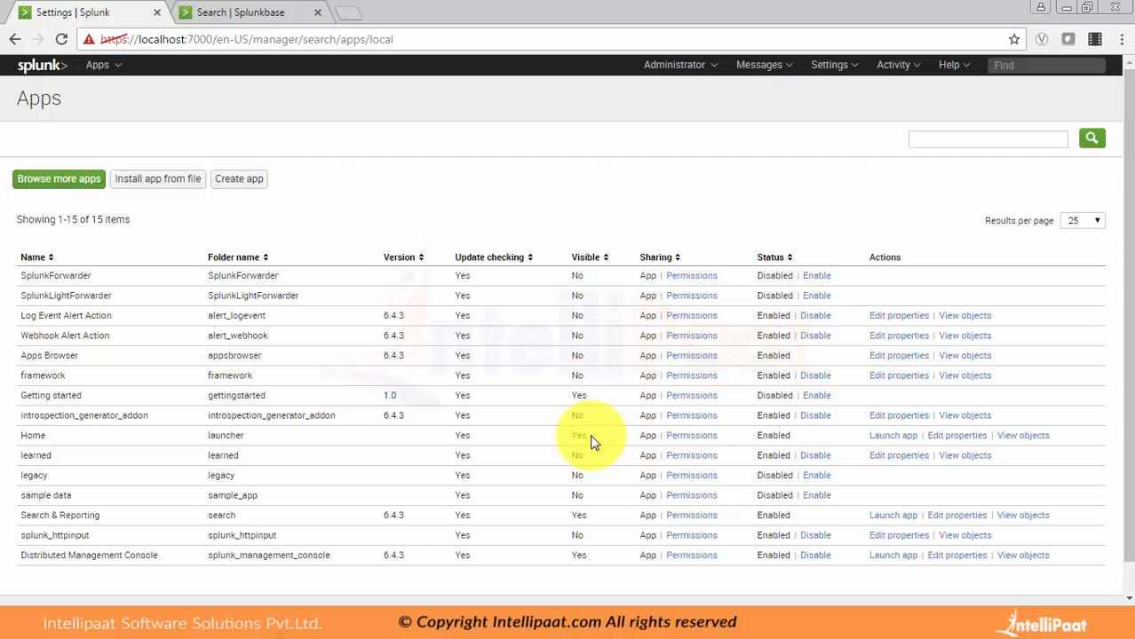
{"action": "left_click", "coordinate": [241, 9]}
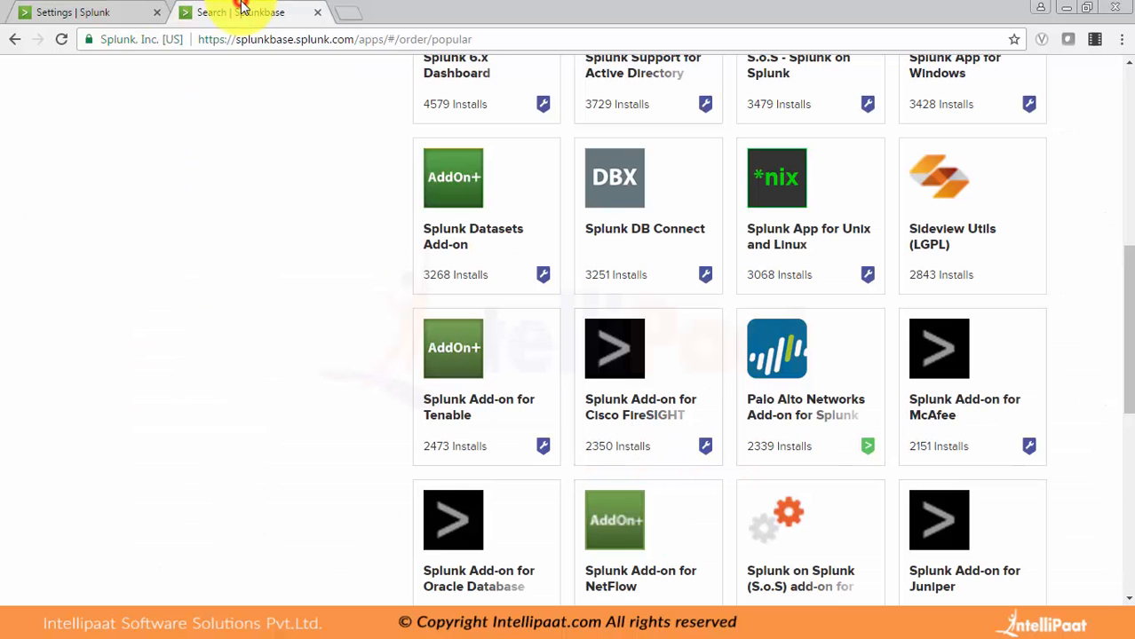
{"action": "left_click", "coordinate": [94, 11]}
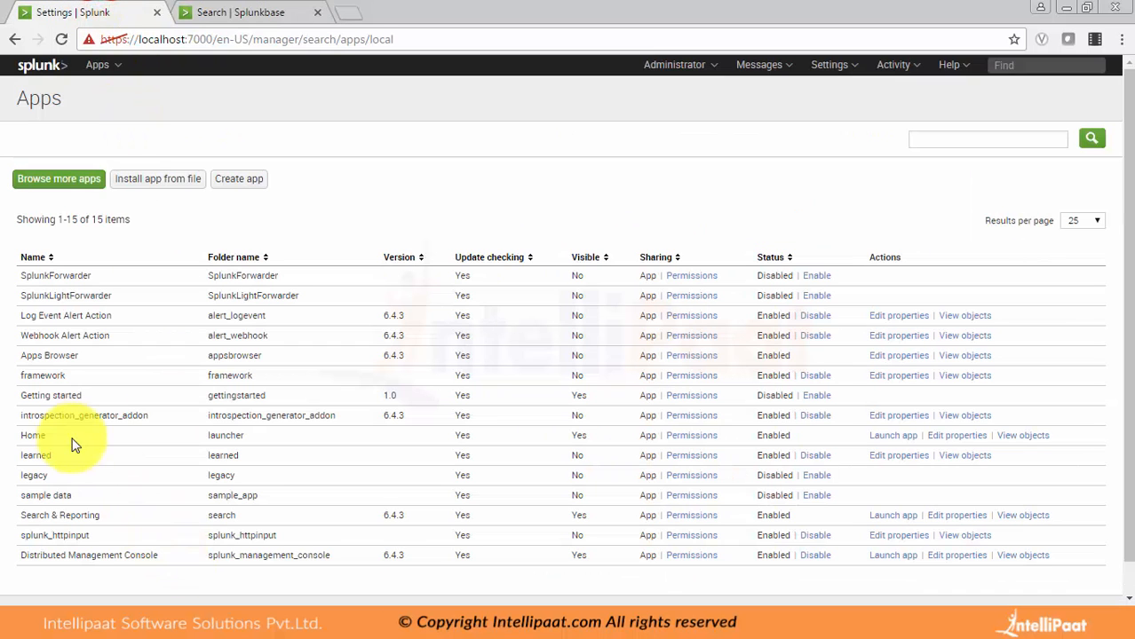
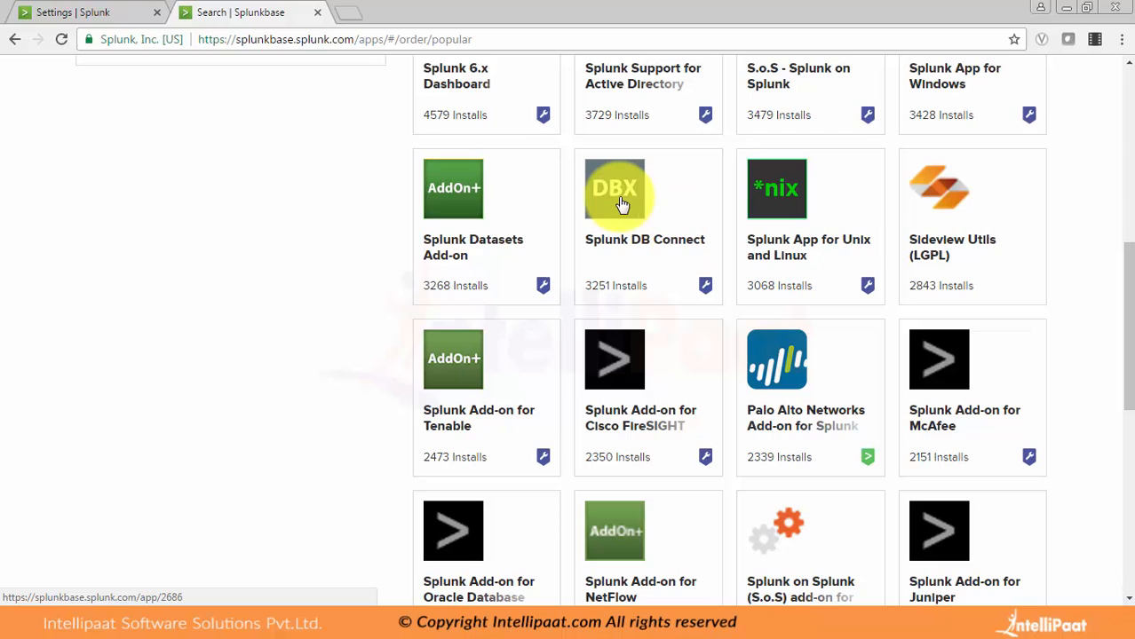
Step: Browse the popular apps on Splunkbase and open the Palo Alto Networks Add-on for Splunk page
{"action": "scroll", "coordinate": [620, 197], "scroll_direction": "up", "scroll_amount": 1}
{"action": "scroll", "coordinate": [621, 203], "scroll_direction": "down", "scroll_amount": 3}
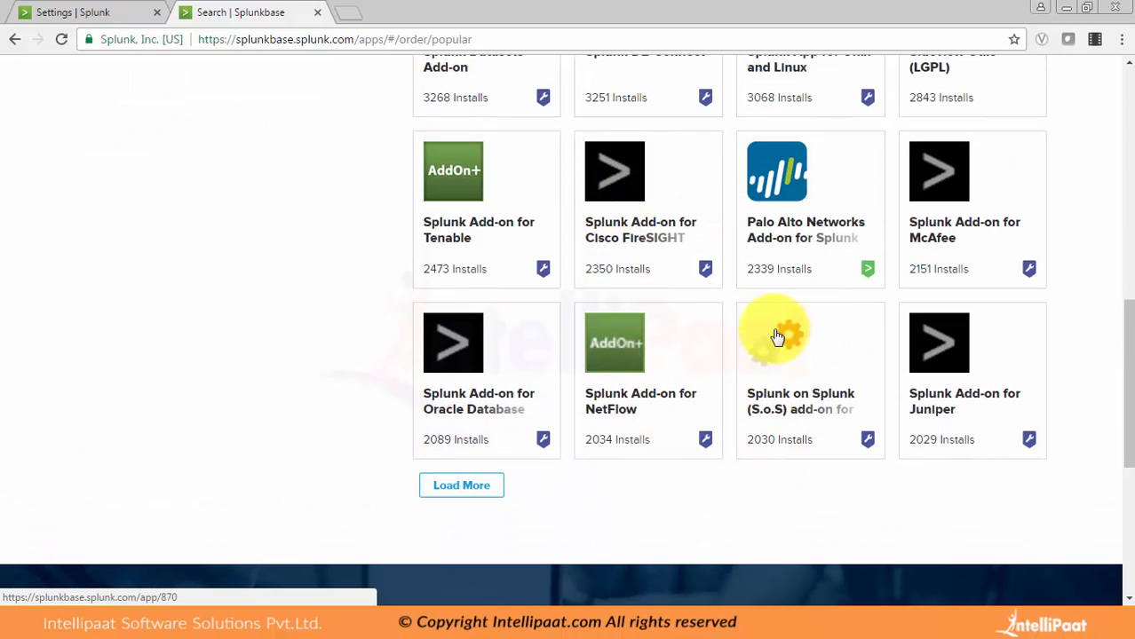
{"action": "left_click", "coordinate": [789, 232]}
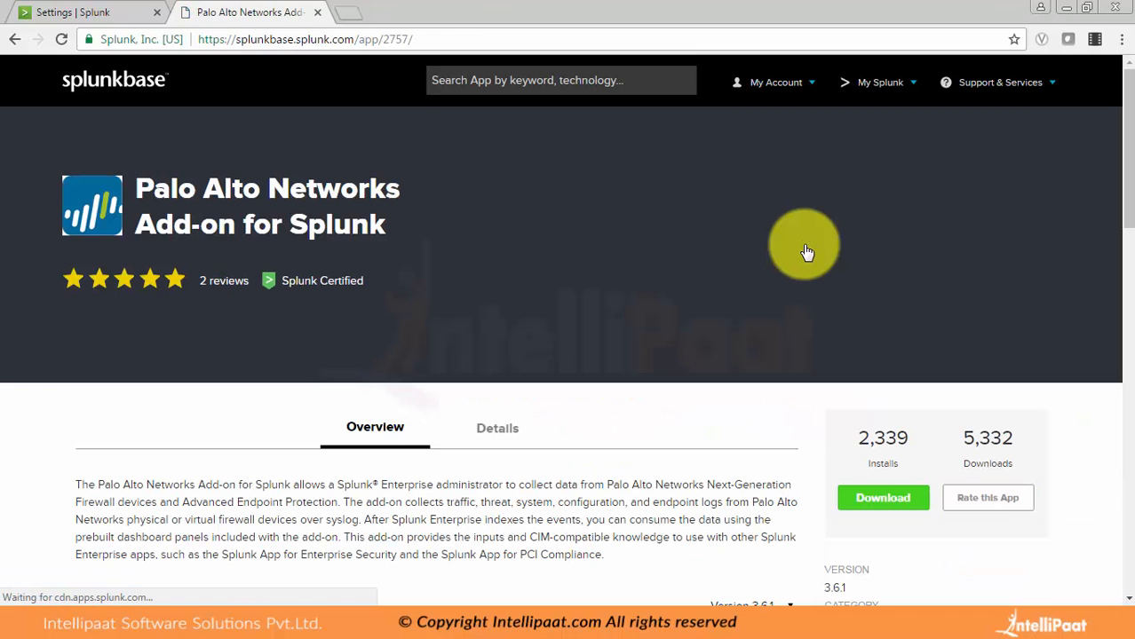
Step: Read through the add-on's Details section and return to its Overview with the release notes
{"action": "scroll", "coordinate": [806, 252], "scroll_direction": "down", "scroll_amount": 2}
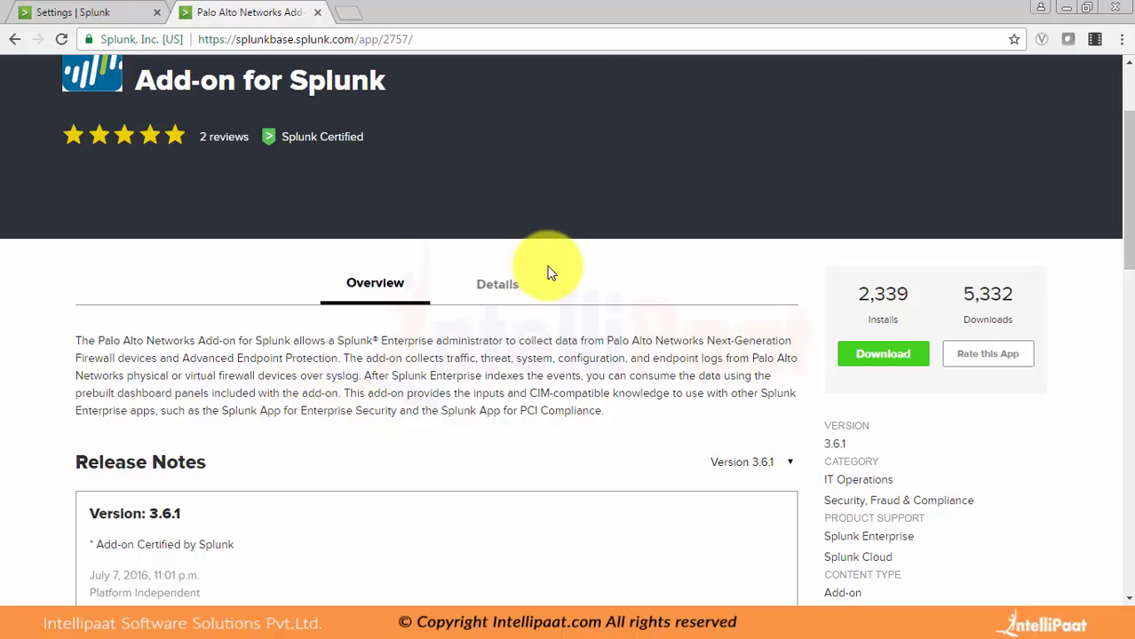
{"action": "left_click", "coordinate": [500, 282]}
{"action": "scroll", "coordinate": [502, 284], "scroll_direction": "down", "scroll_amount": 4}
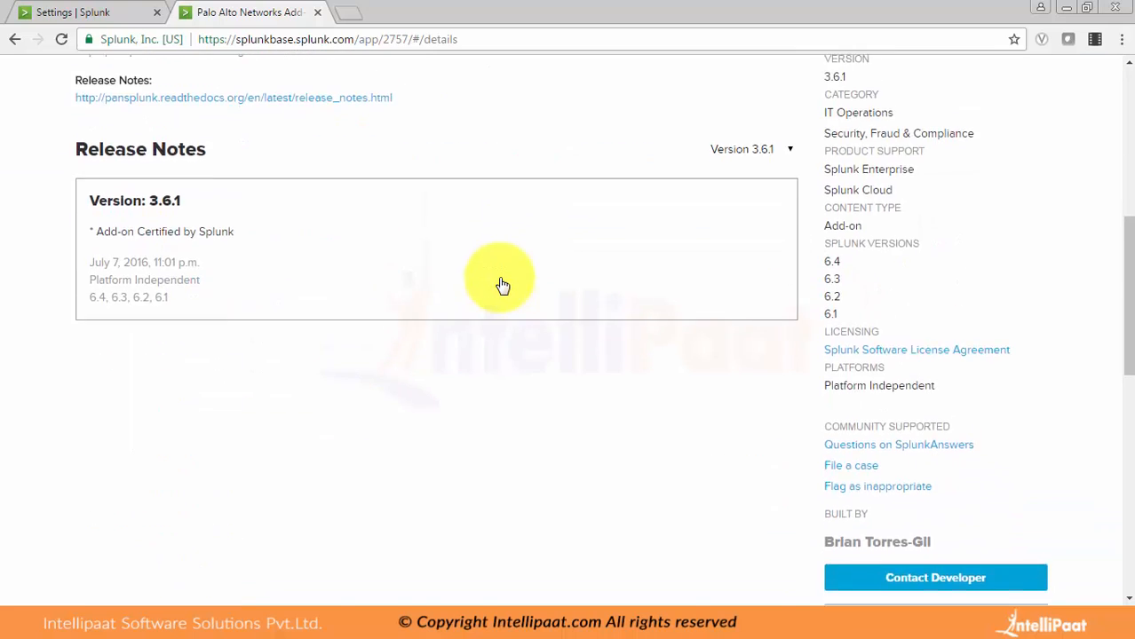
{"action": "scroll", "coordinate": [502, 285], "scroll_direction": "up", "scroll_amount": 6}
{"action": "left_click", "coordinate": [374, 426]}
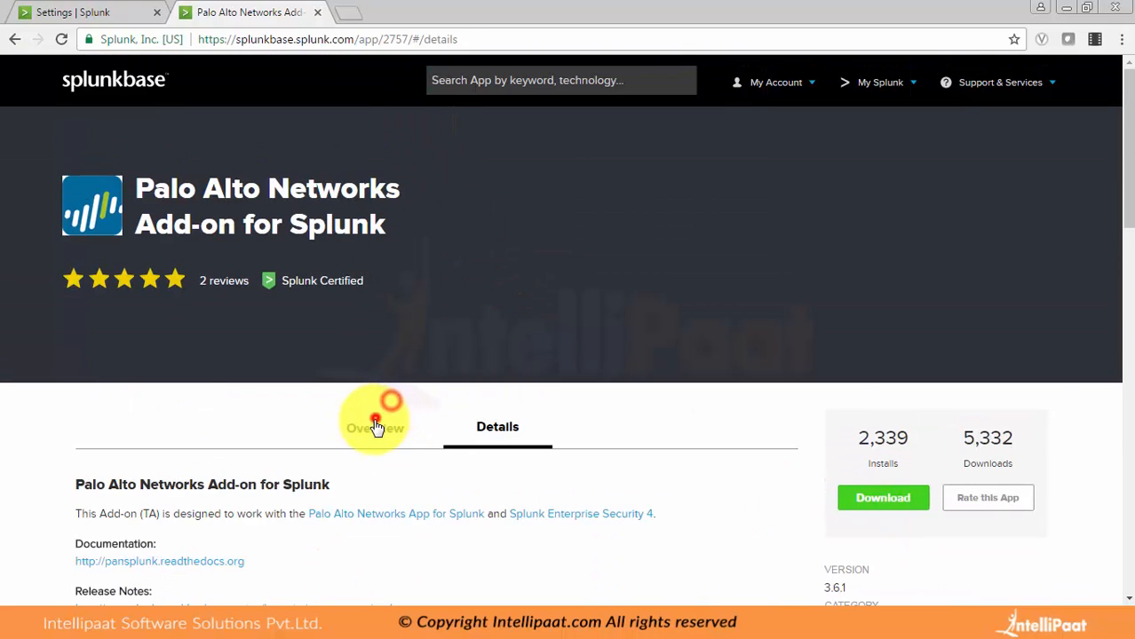
{"action": "scroll", "coordinate": [532, 443], "scroll_direction": "down", "scroll_amount": 3}
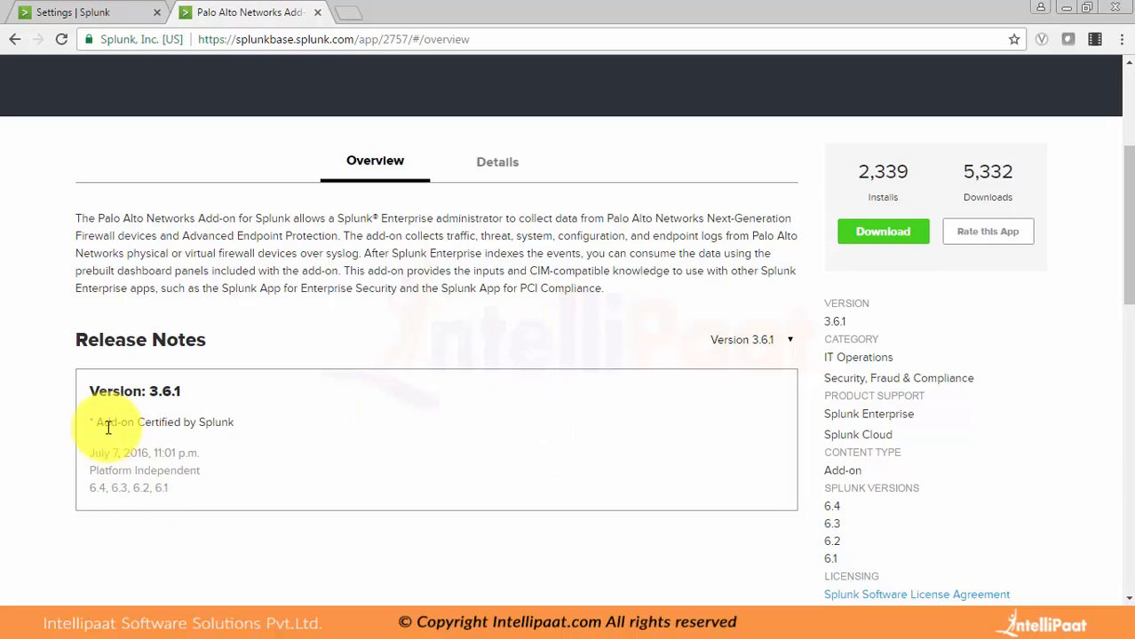
Step: Highlight "Certified by Splunk" in the release notes and the add-on's version number, and go back one page in the browser history
{"action": "left_click_drag", "start_coordinate": [96, 423], "coordinate": [139, 421]}
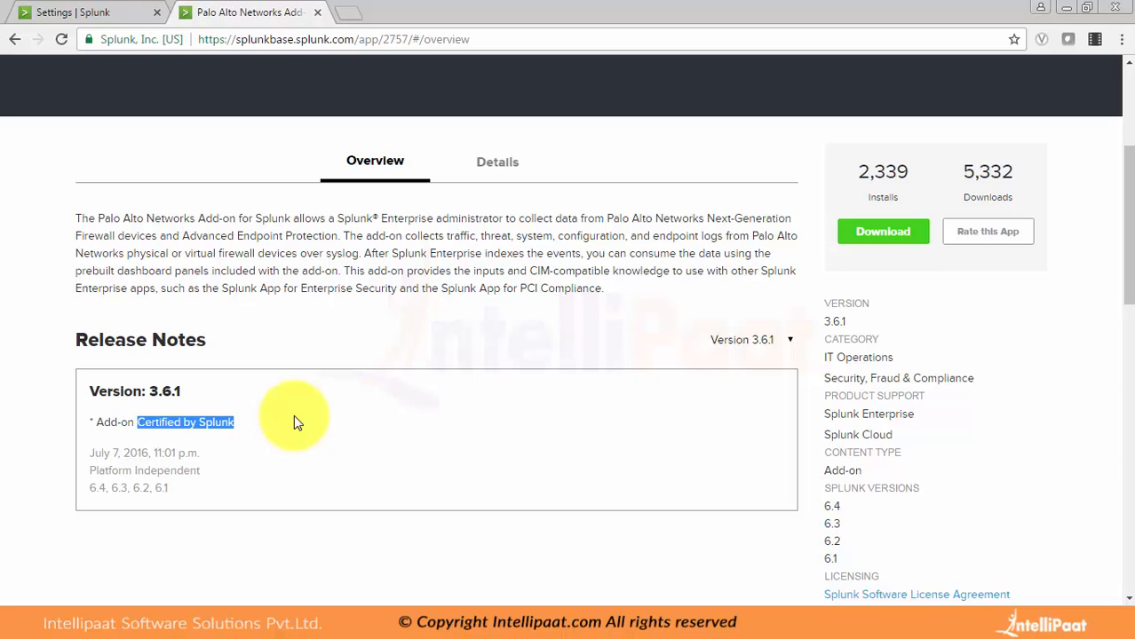
{"action": "left_click", "coordinate": [859, 324]}
{"action": "left_click_drag", "start_coordinate": [859, 323], "coordinate": [824, 322]}
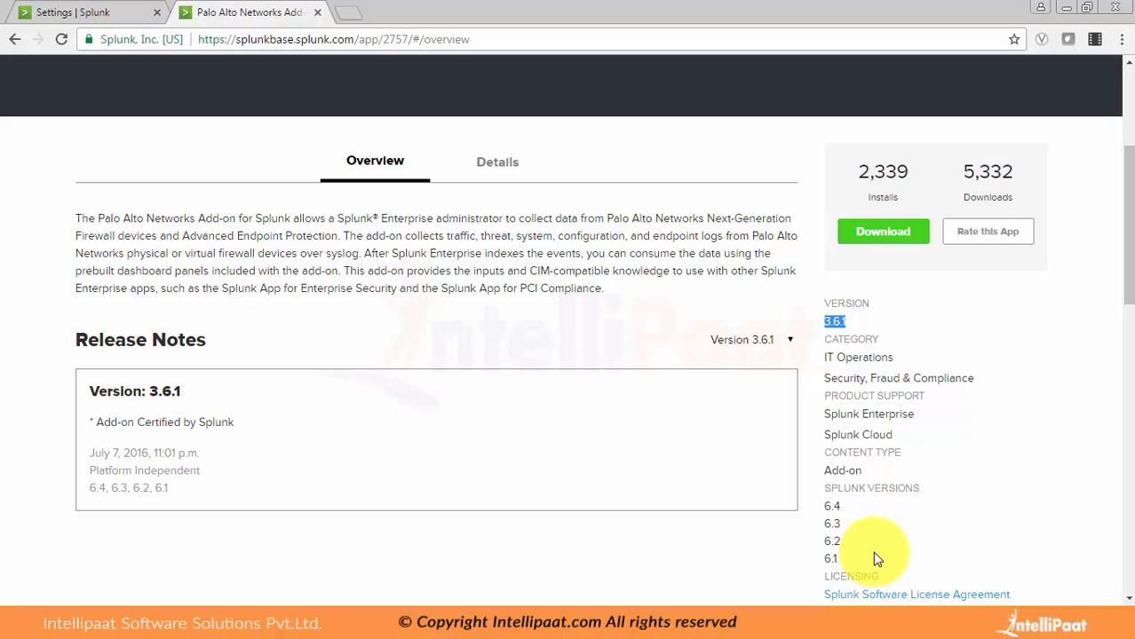
{"action": "scroll", "coordinate": [873, 559], "scroll_direction": "down", "scroll_amount": 1}
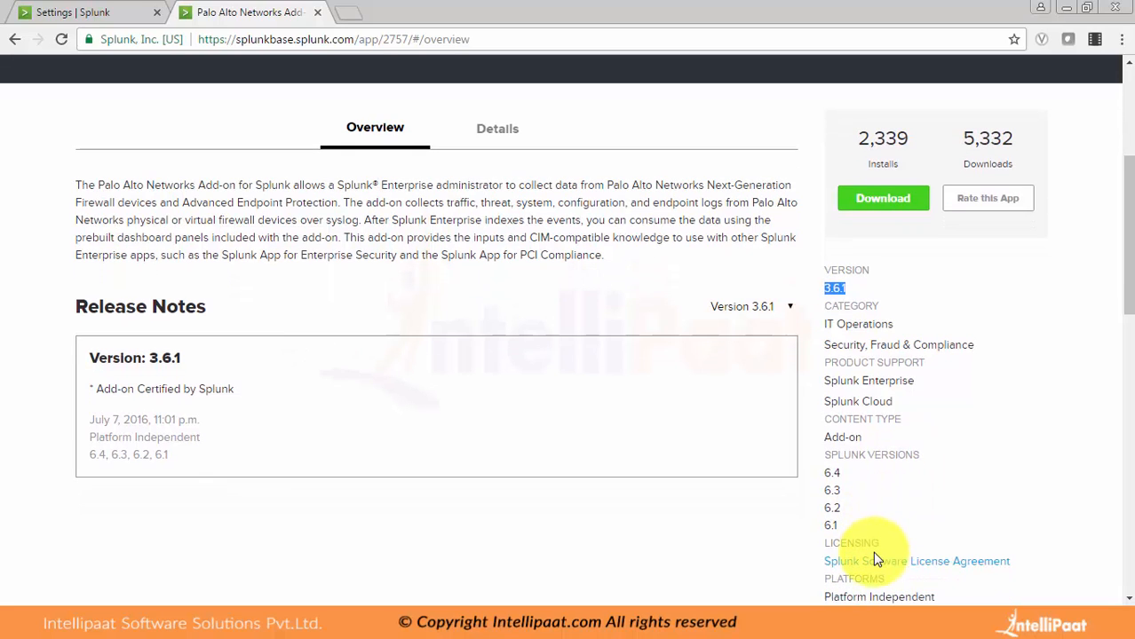
{"action": "scroll", "coordinate": [645, 427], "scroll_direction": "up", "scroll_amount": 4}
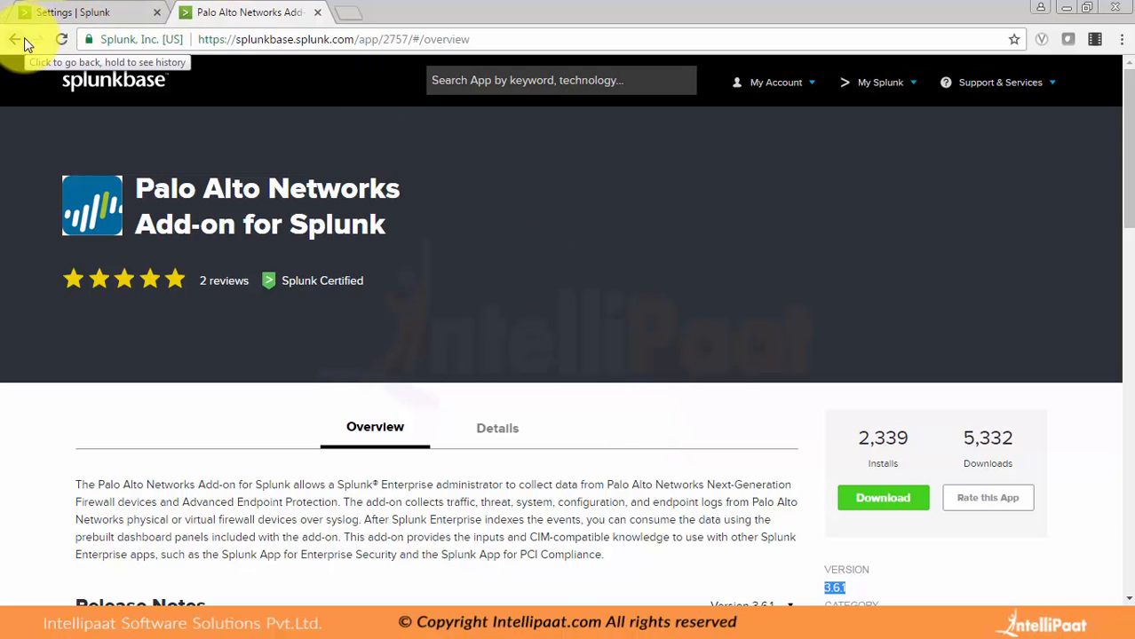
{"action": "scroll", "coordinate": [309, 343], "scroll_direction": "down", "scroll_amount": 5}
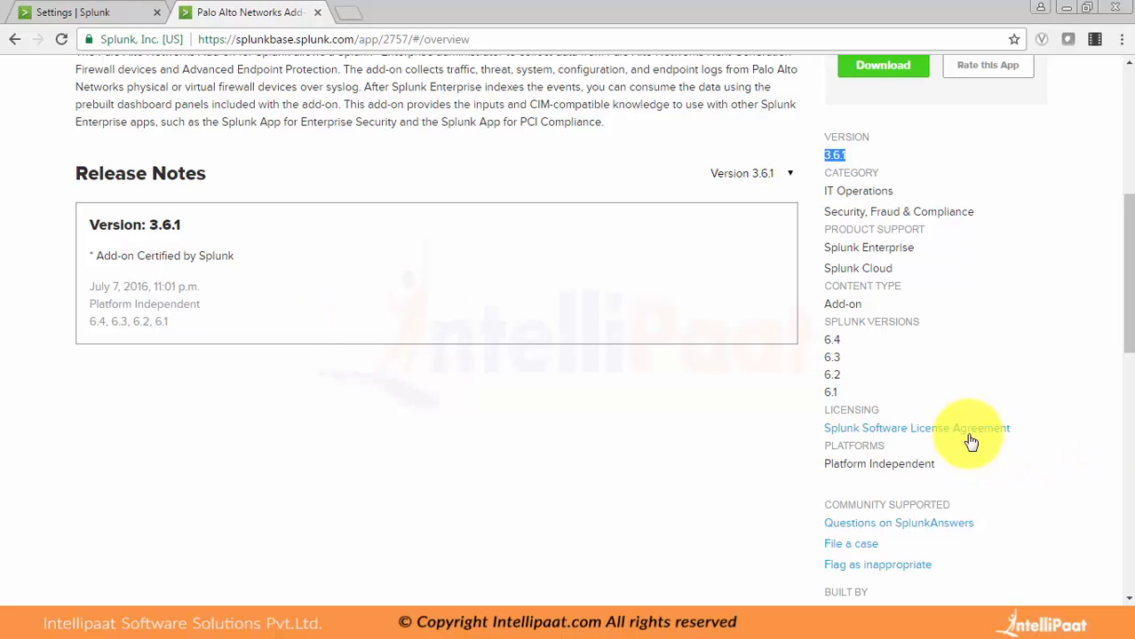
{"action": "left_click", "coordinate": [11, 41]}
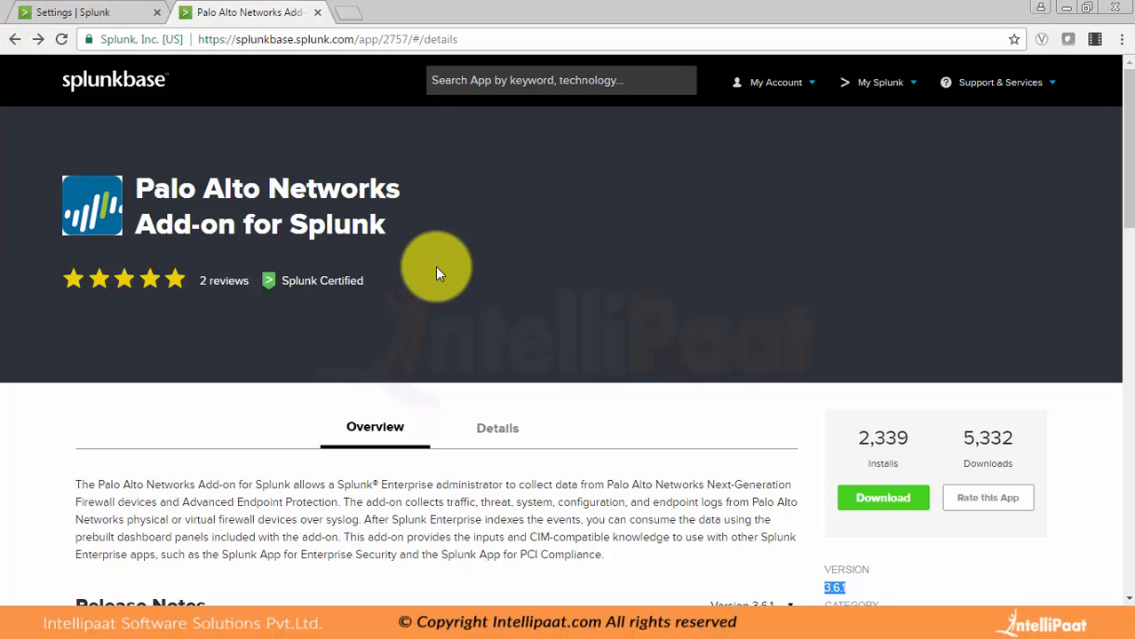
{"action": "scroll", "coordinate": [435, 272], "scroll_direction": "down", "scroll_amount": 3}
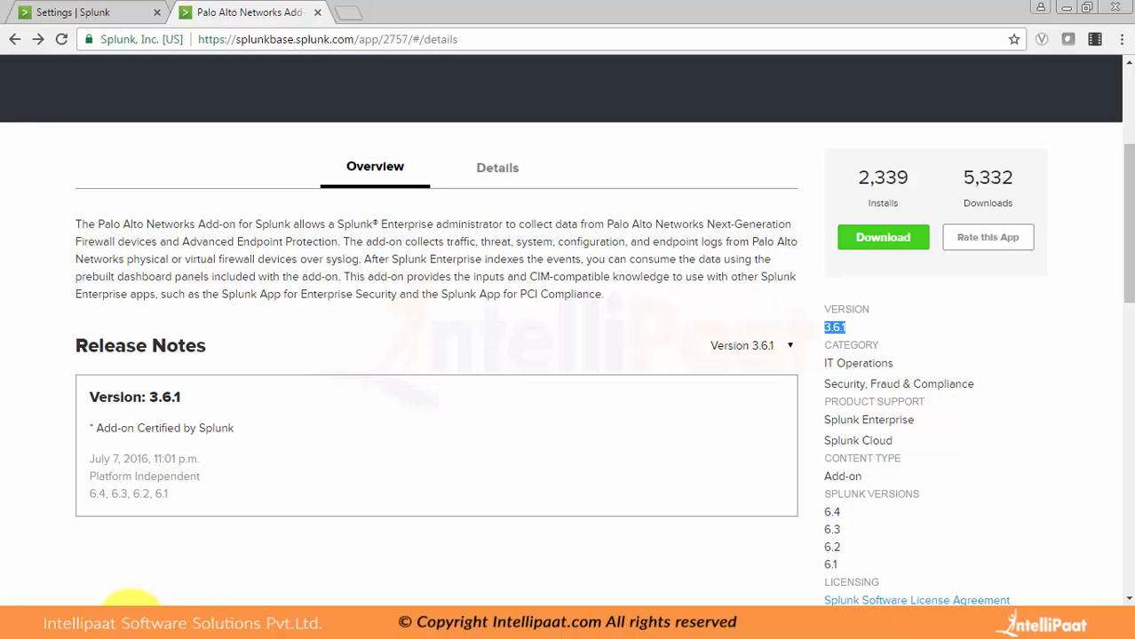
Step: Switch to Windows Explorer at Splunk's etc\apps directory, look inside the legacy folder and return to the apps directory
{"action": "mouse_move", "coordinate": [113, 621]}
{"action": "left_click", "coordinate": [106, 586]}
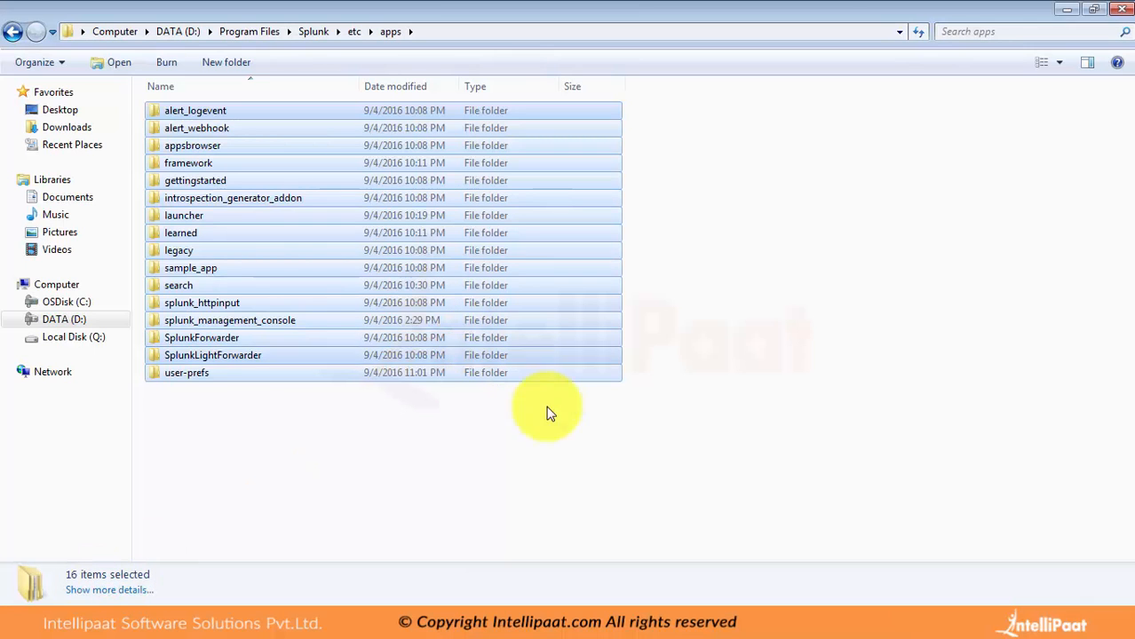
{"action": "left_click", "coordinate": [552, 444]}
{"action": "left_click", "coordinate": [239, 256]}
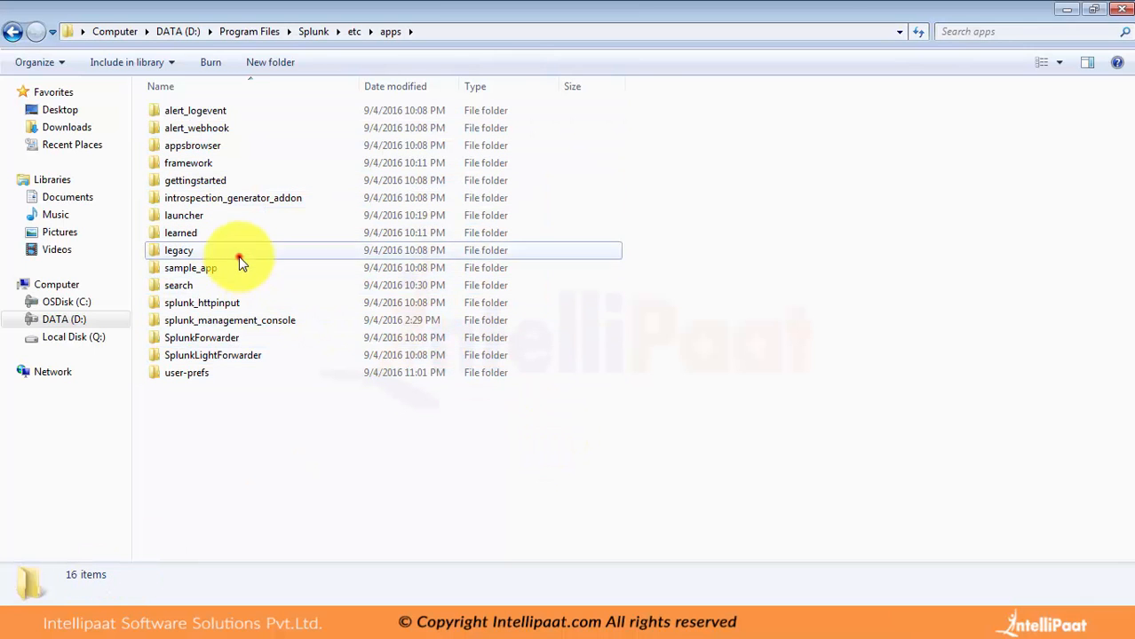
{"action": "double_click", "coordinate": [239, 257]}
{"action": "key", "text": "BackSpace"}
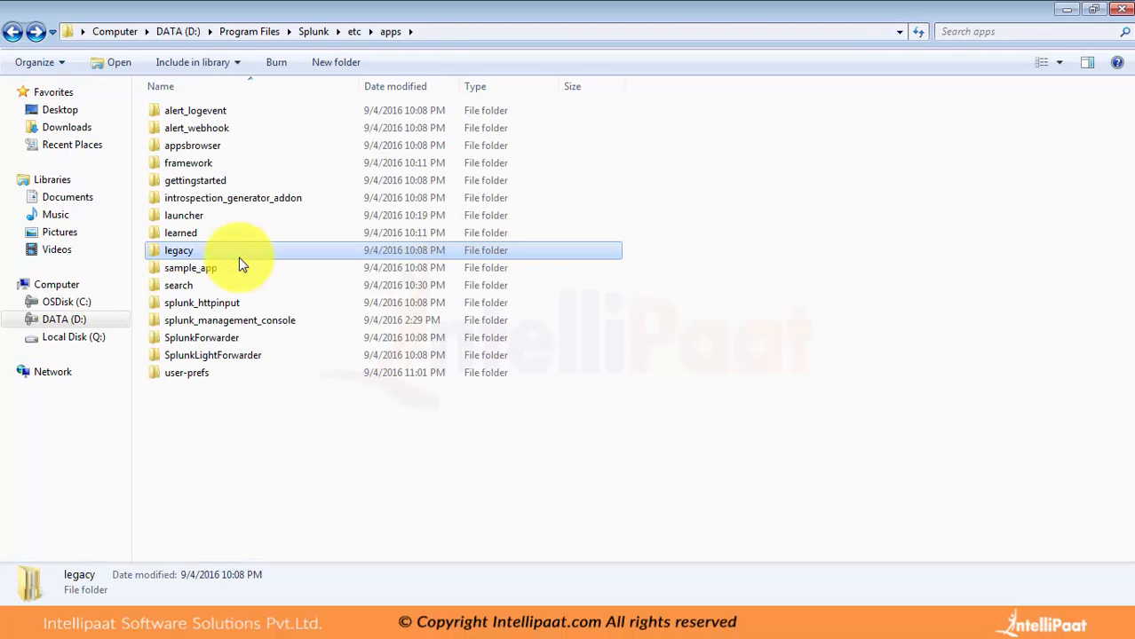
Step: Step through the app folders in etc\apps, from appsbrowser down to user-prefs and back up to launcher
{"action": "key", "text": "Up"}
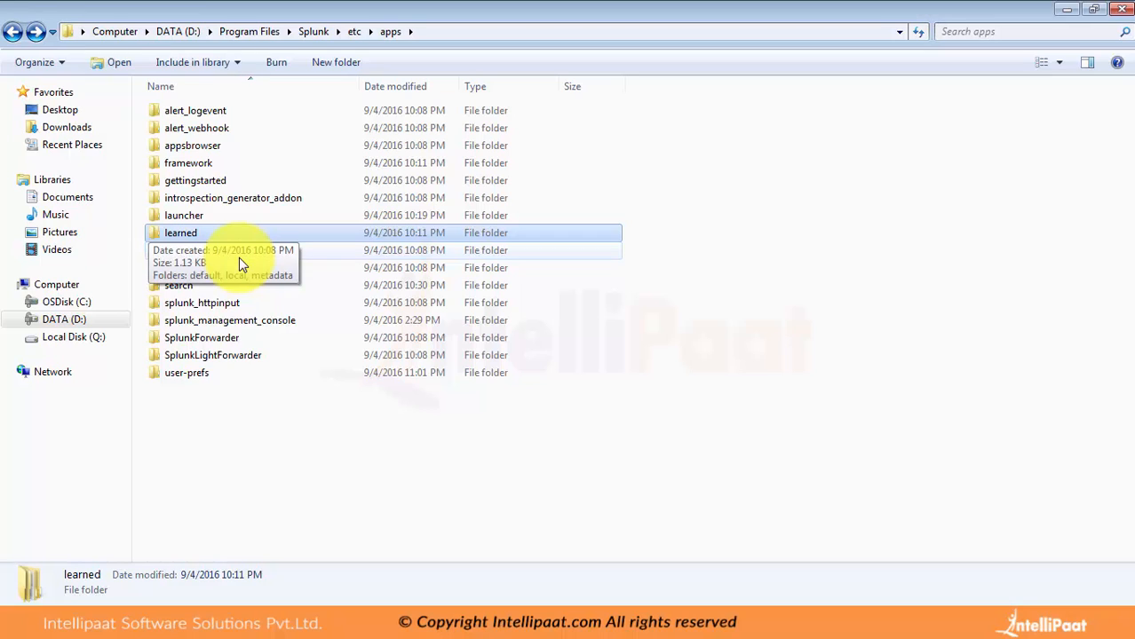
{"action": "key", "text": "Up"}
{"action": "key", "text": "Up"}
{"action": "key", "text": "Up"}
{"action": "key", "text": "Up"}
{"action": "key", "text": "Up"}
{"action": "key", "text": "Up"}
{"action": "key", "text": "Up"}
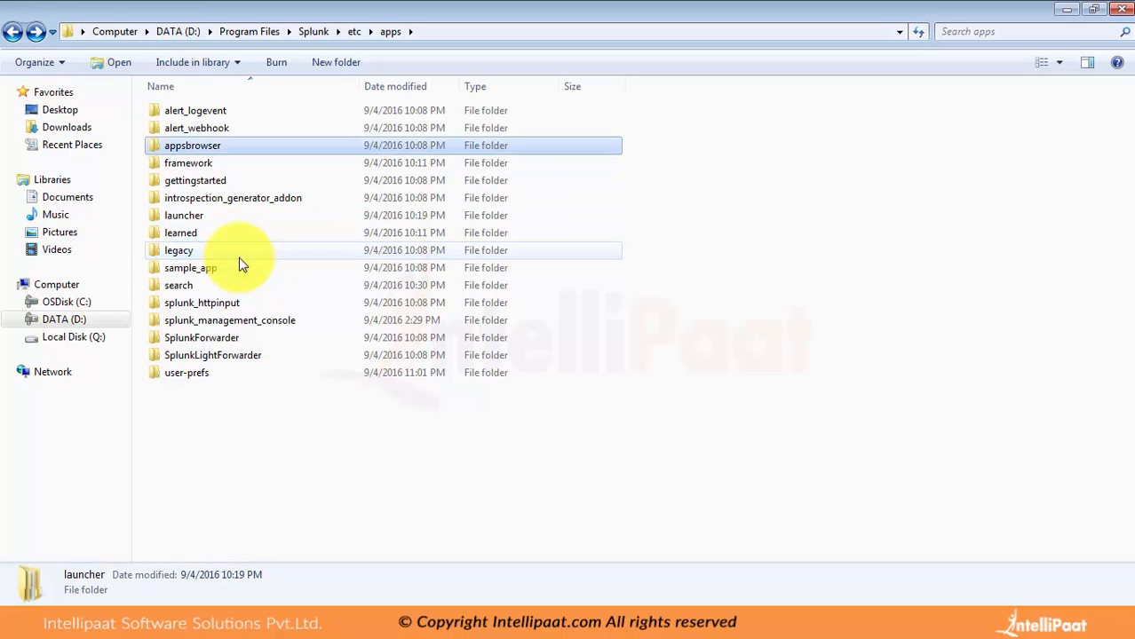
{"action": "key", "text": "Down"}
{"action": "key", "text": "Down"}
{"action": "key", "text": "Down"}
{"action": "key", "text": "Down"}
{"action": "key", "text": "Down"}
{"action": "key", "text": "Down"}
{"action": "key", "text": "Down"}
{"action": "key", "text": "Down"}
{"action": "key", "text": "Down"}
{"action": "key", "text": "Down"}
{"action": "key", "text": "Down"}
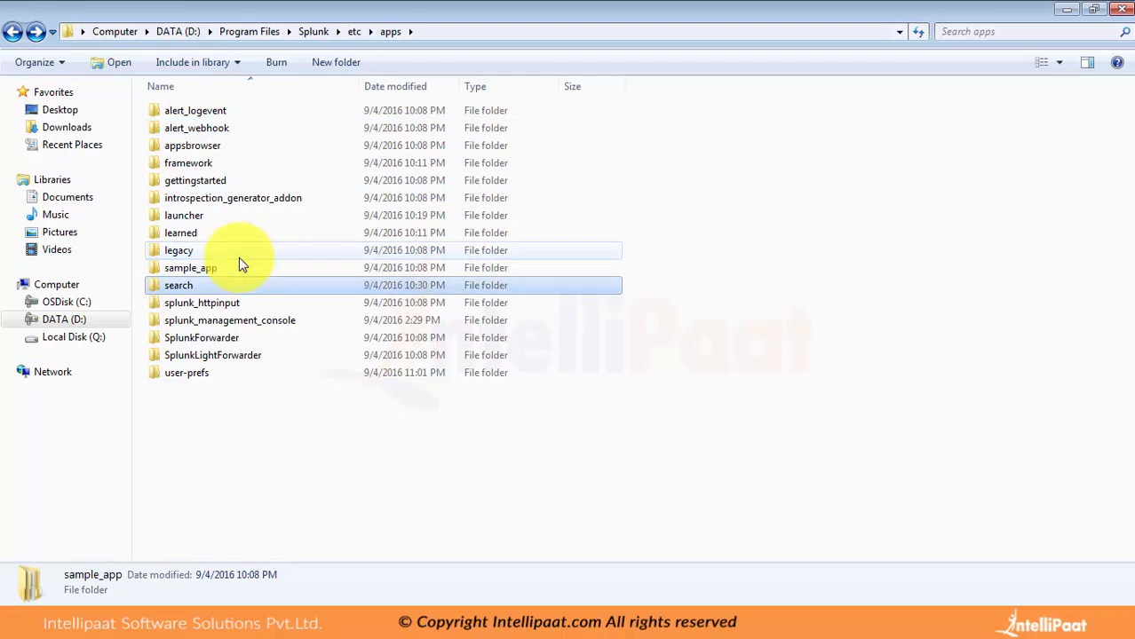
{"action": "key", "text": "Down"}
{"action": "key", "text": "Down"}
{"action": "key", "text": "Down"}
{"action": "key", "text": "Down"}
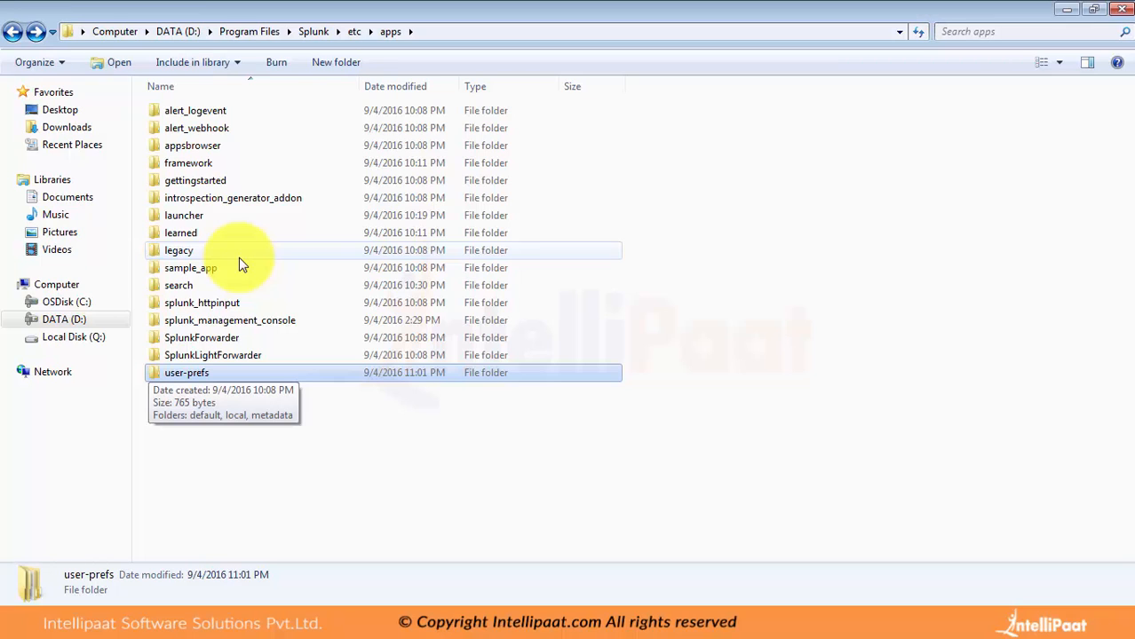
{"action": "key", "text": "Up"}
{"action": "key", "text": "Up"}
{"action": "key", "text": "Up"}
{"action": "key", "text": "Up"}
{"action": "key", "text": "Up"}
{"action": "key", "text": "Up"}
{"action": "key", "text": "Up"}
{"action": "key", "text": "Up"}
{"action": "key", "text": "Up"}
{"action": "key", "text": "Down"}
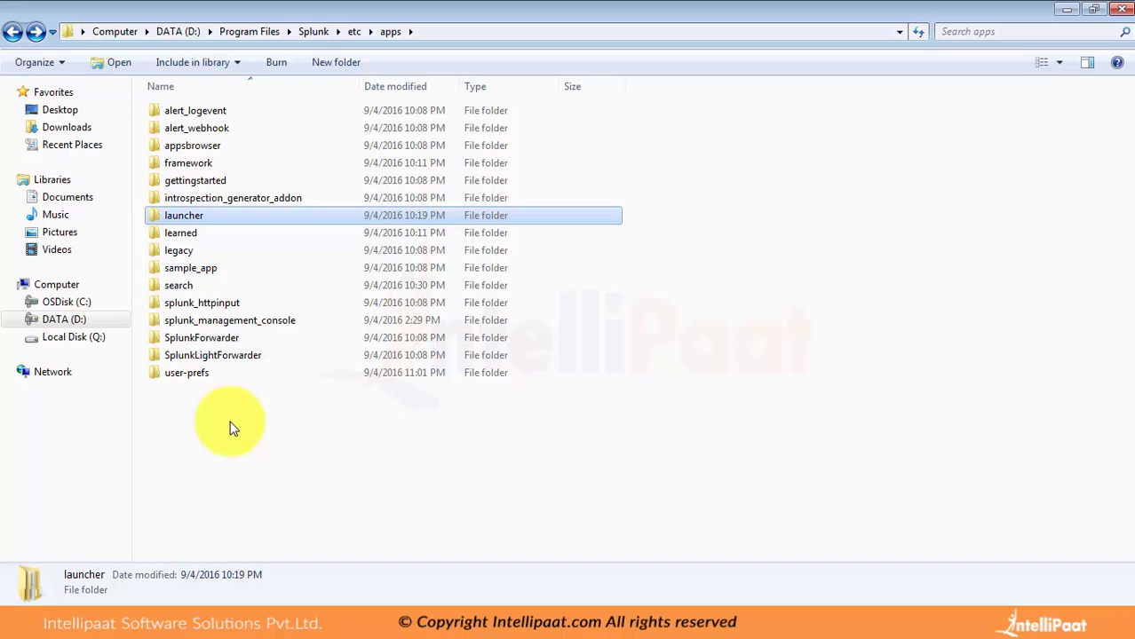
Step: Switch to the Explorer window of the Splunk downloads folder and check the properties of the splunk_app_for_nix folder
{"action": "left_click", "coordinate": [101, 627]}
{"action": "left_click", "coordinate": [116, 567]}
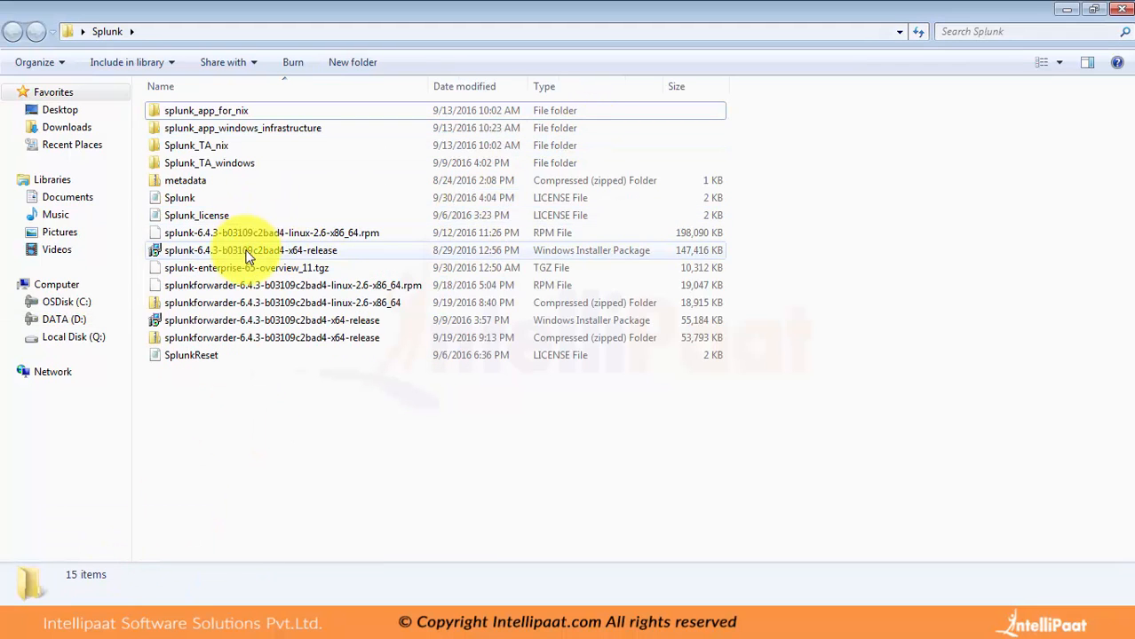
{"action": "right_click", "coordinate": [239, 109]}
{"action": "left_click", "coordinate": [289, 454]}
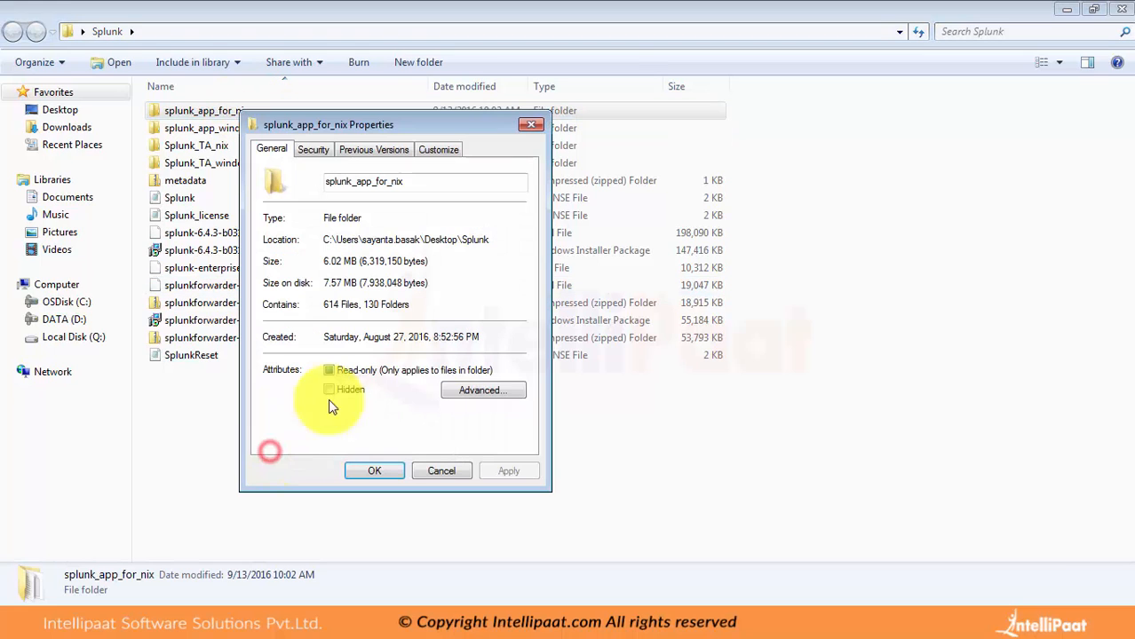
{"action": "left_click", "coordinate": [530, 127]}
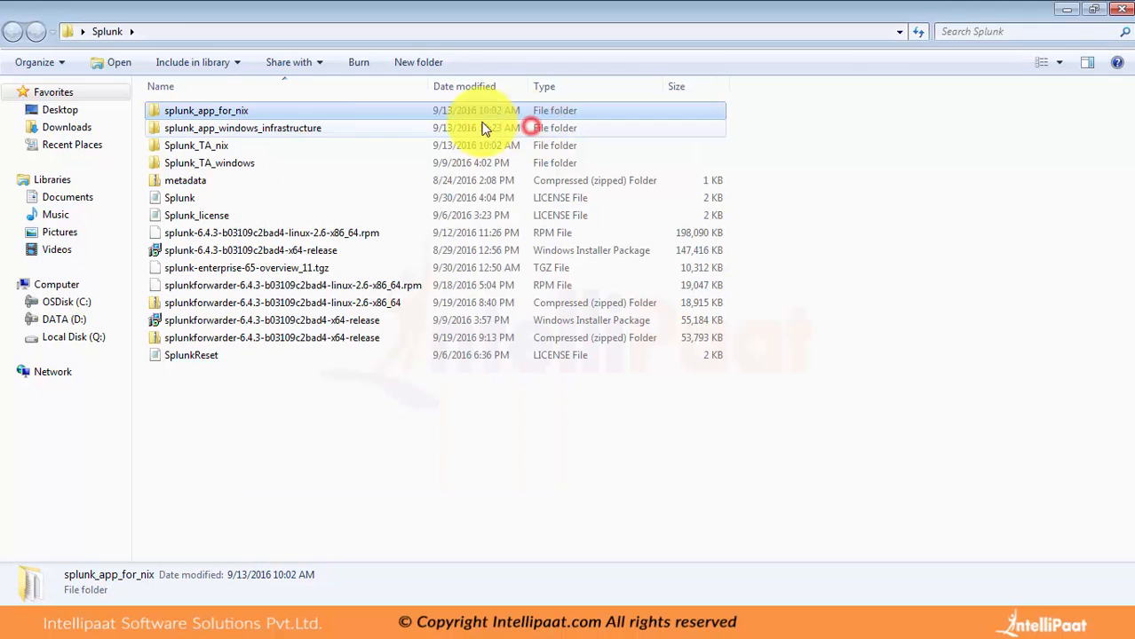
Step: Check the size and contents of the Splunk_TA_nix folder in its properties, and close them
{"action": "right_click", "coordinate": [263, 147]}
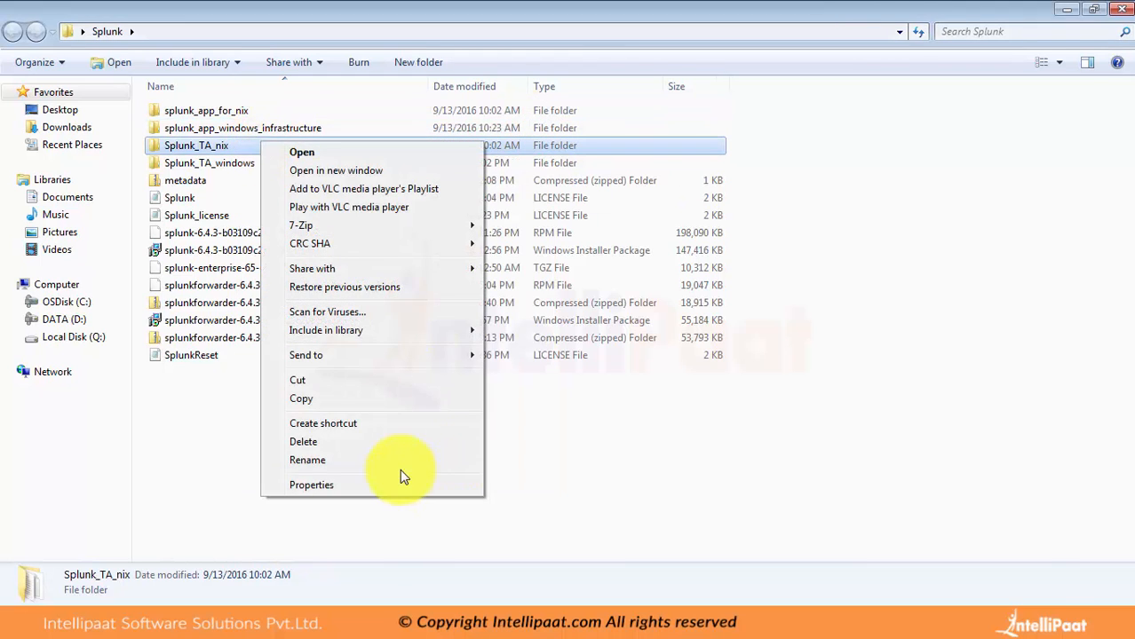
{"action": "left_click", "coordinate": [311, 485]}
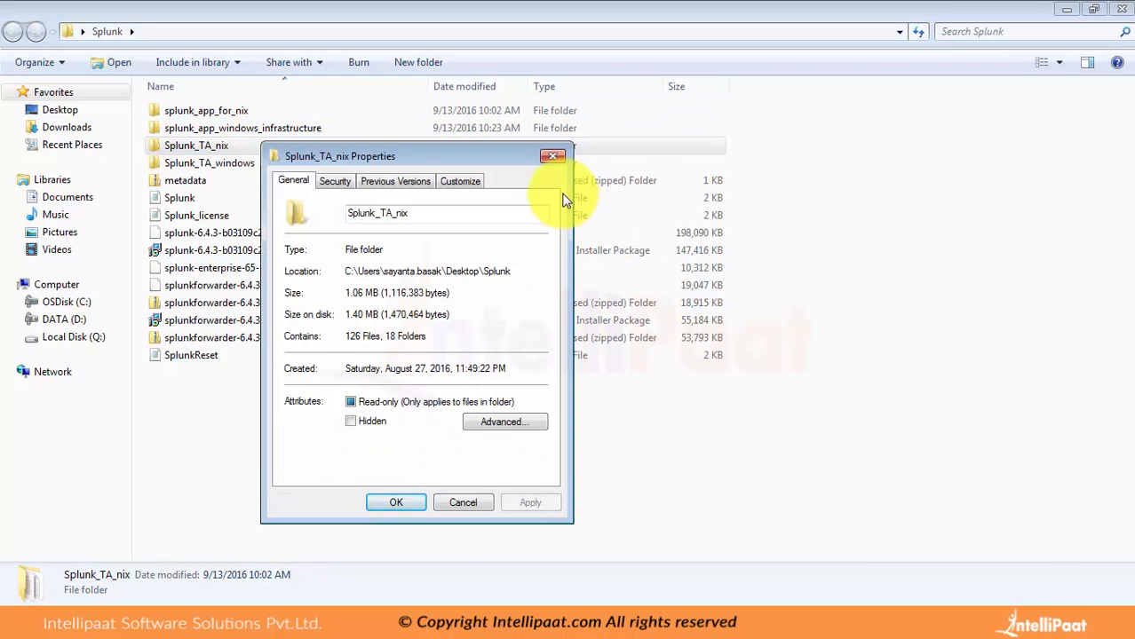
{"action": "left_click", "coordinate": [551, 156]}
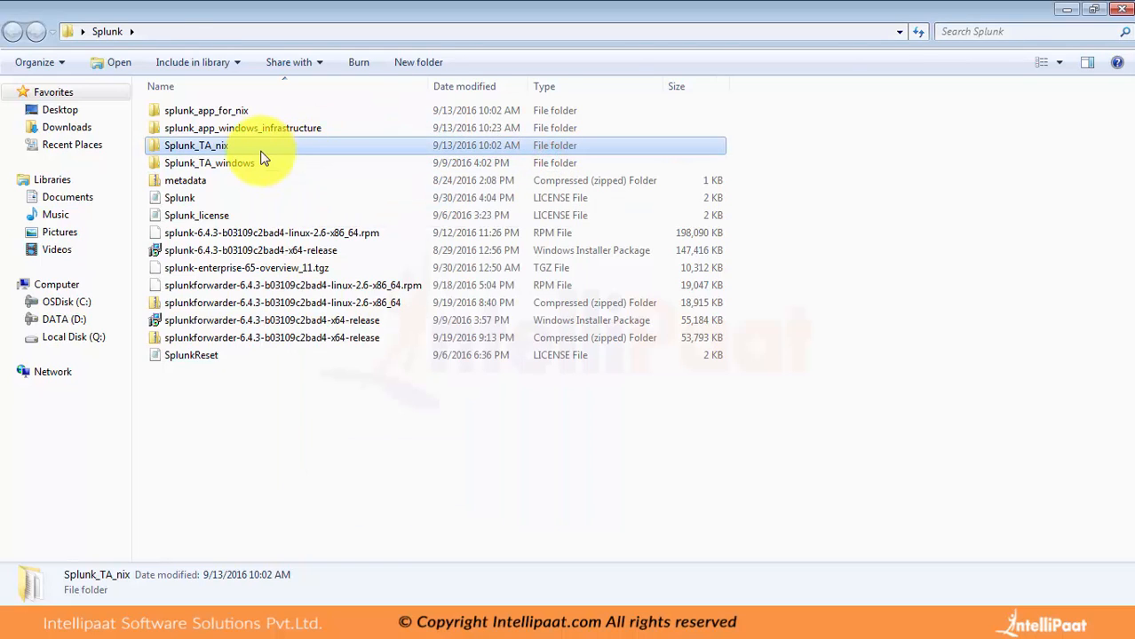
Step: Open the Splunk_TA_nix folder and look inside its appserver and bin subfolders, returning to Splunk_TA_nix
{"action": "double_click", "coordinate": [263, 148]}
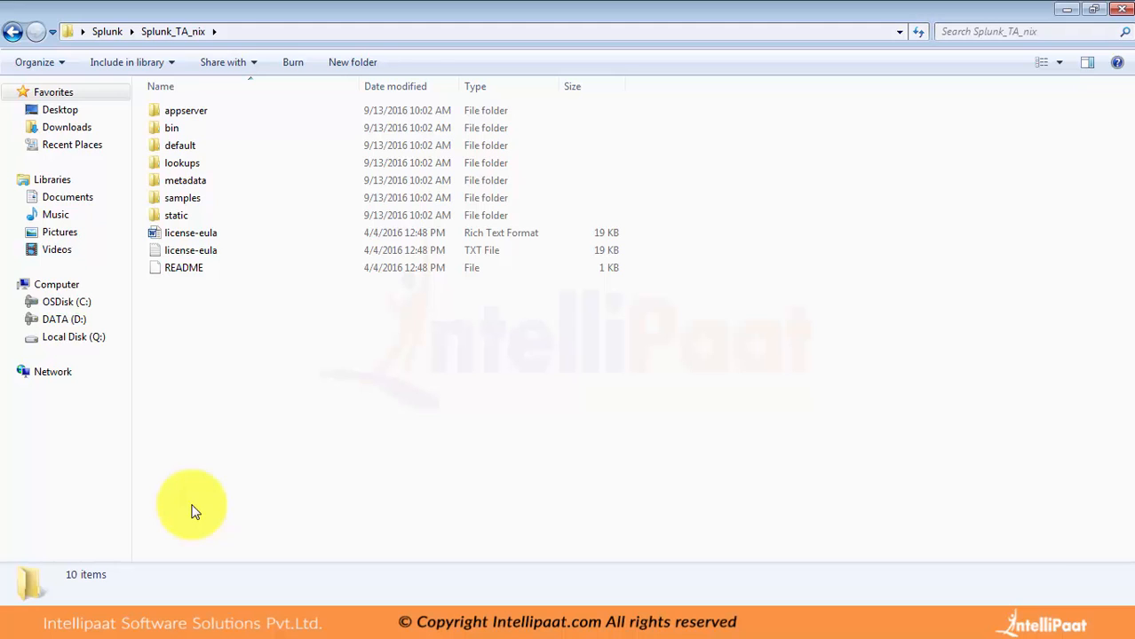
{"action": "key", "text": "b"}
{"action": "key", "text": "Up"}
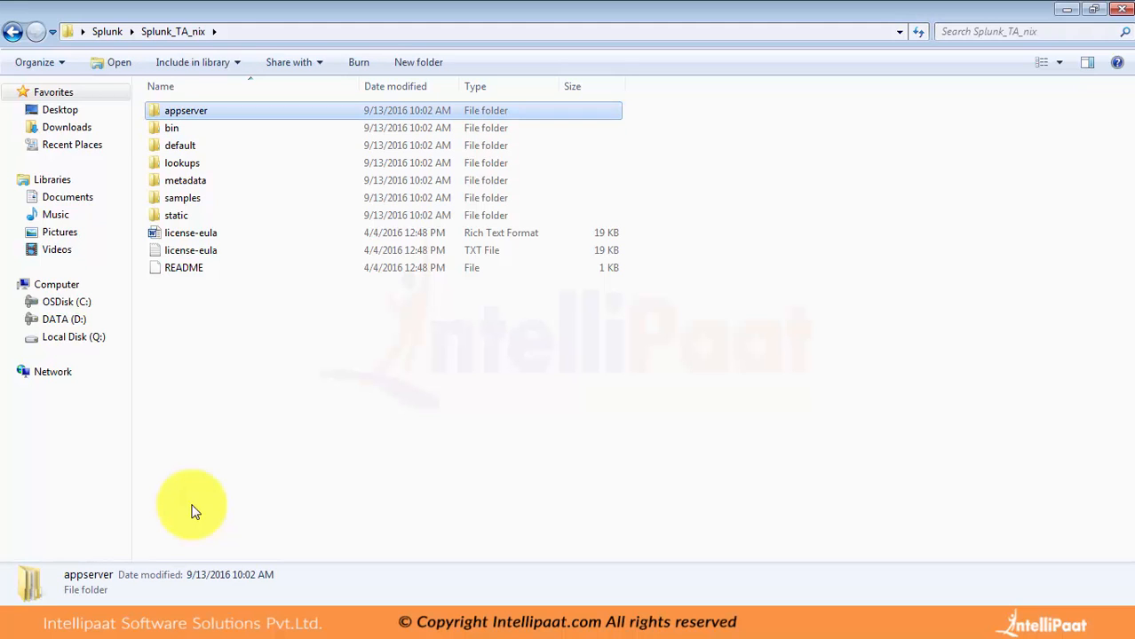
{"action": "key", "text": "Return"}
{"action": "key", "text": "BackSpace"}
{"action": "key", "text": "Down"}
{"action": "key", "text": "Return"}
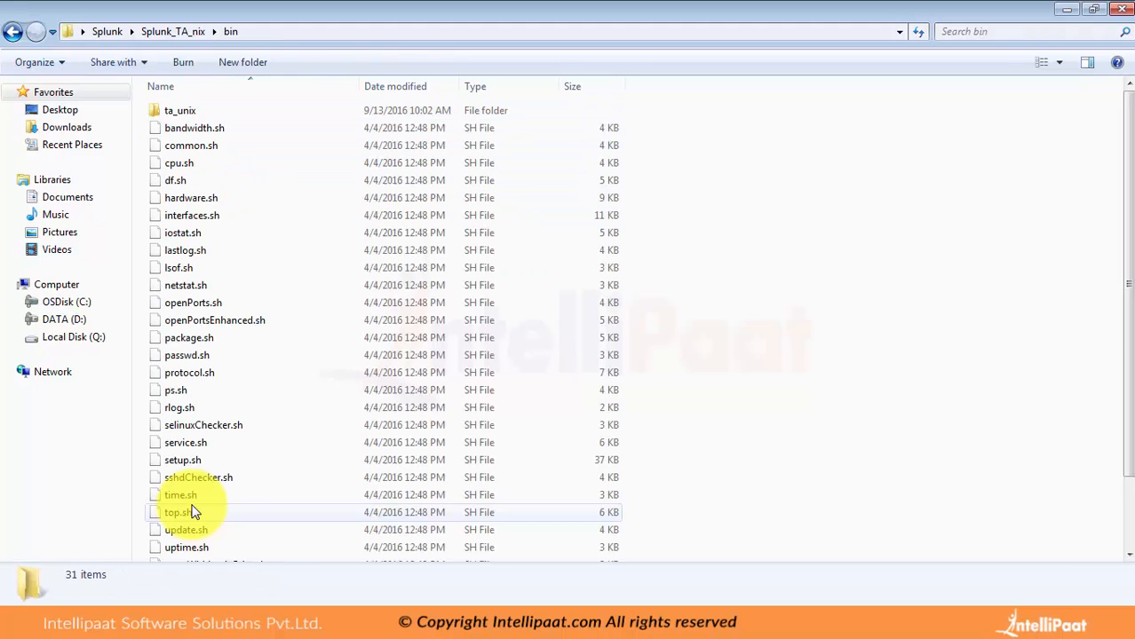
{"action": "key", "text": "BackSpace"}
Step: Go through the remaining Splunk_TA_nix subfolders down to samples and open the default folder
{"action": "key", "text": "Down"}
{"action": "key", "text": "Down"}
{"action": "key", "text": "Down"}
{"action": "key", "text": "Down"}
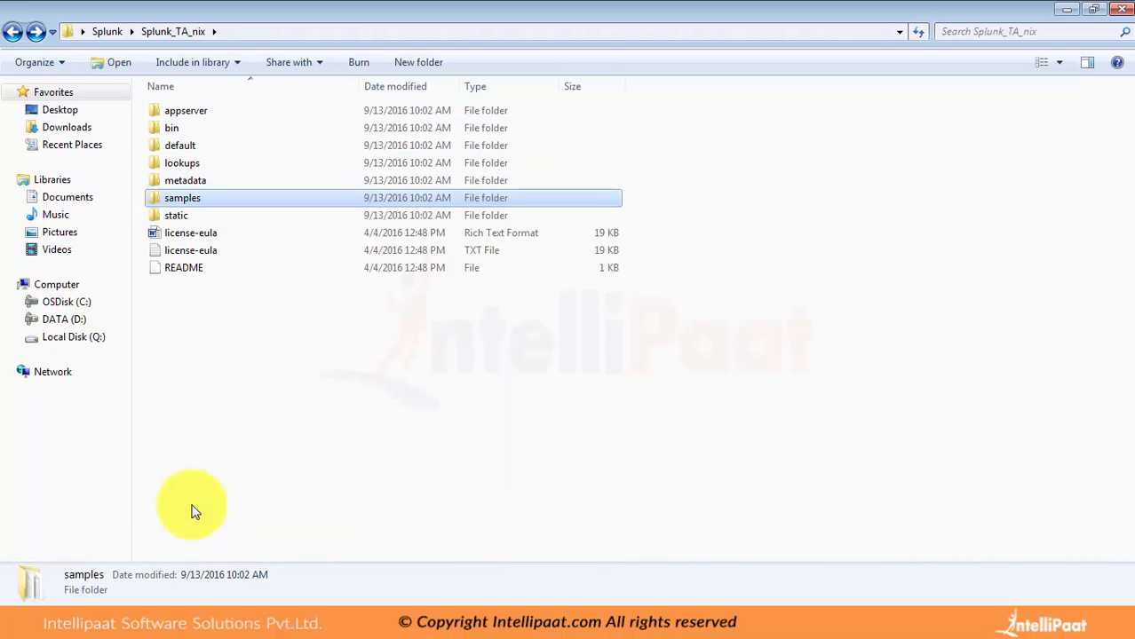
{"action": "key", "text": "Up"}
{"action": "key", "text": "Up"}
{"action": "key", "text": "Up"}
{"action": "key", "text": "Return"}
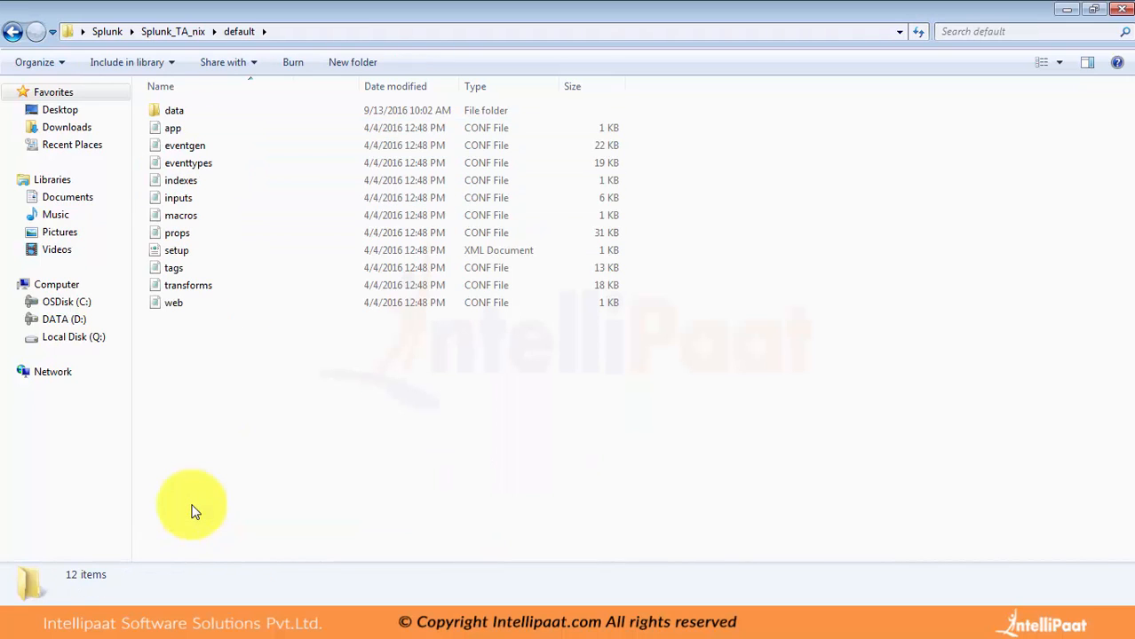
Step: Examine the configuration files in the default folder, including inputs and props, and finish on the data folder
{"action": "key", "text": "Down"}
{"action": "key", "text": "Down"}
{"action": "key", "text": "Down"}
{"action": "key", "text": "Down"}
{"action": "key", "text": "Down"}
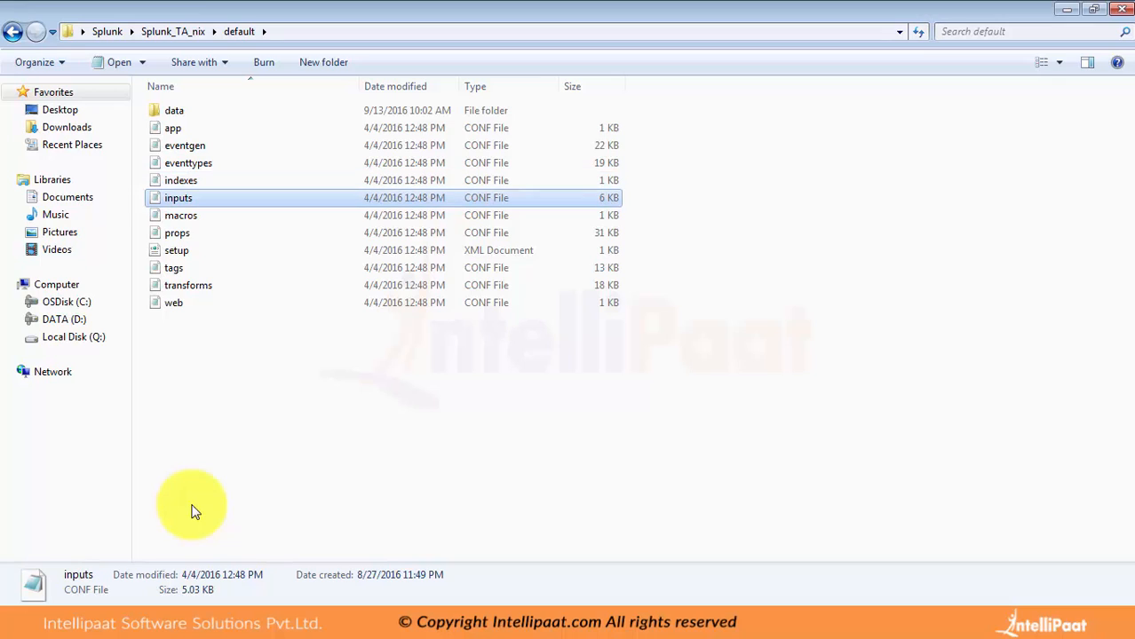
{"action": "key", "text": "Up"}
{"action": "key", "text": "Down"}
{"action": "key", "text": "Down"}
{"action": "key", "text": "Down"}
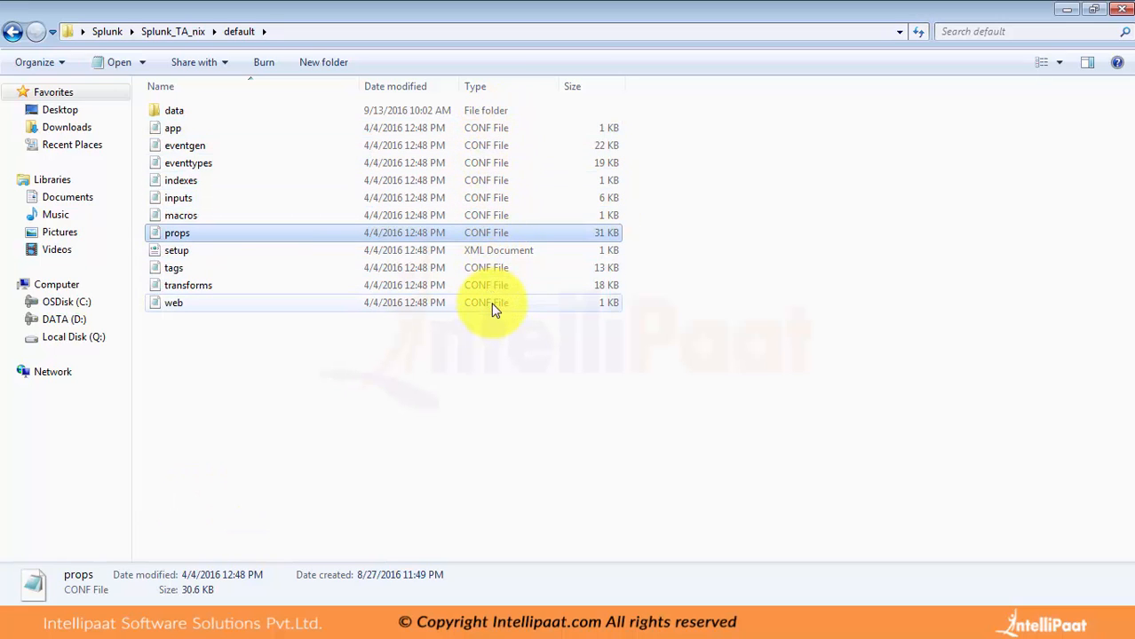
{"action": "key", "text": "Up"}
{"action": "key", "text": "Up"}
{"action": "key", "text": "Home"}
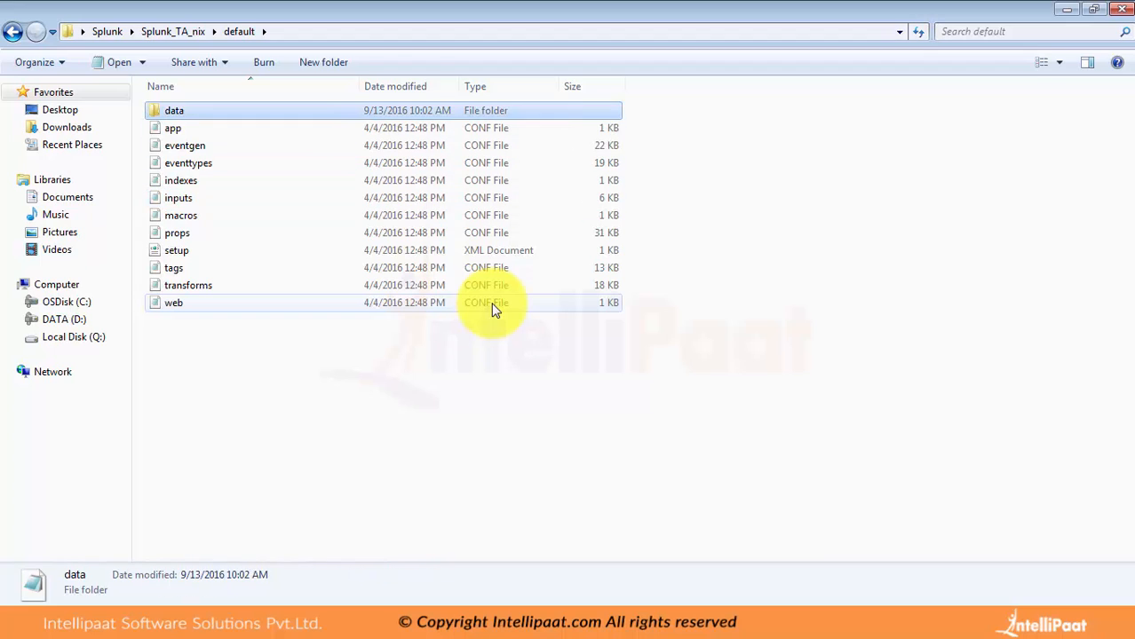
Step: Look inside the data folder of default and its ui subfolder, and return to the default folder
{"action": "key", "text": "Return"}
{"action": "key", "text": "BackSpace"}
{"action": "key", "text": "BackSpace"}
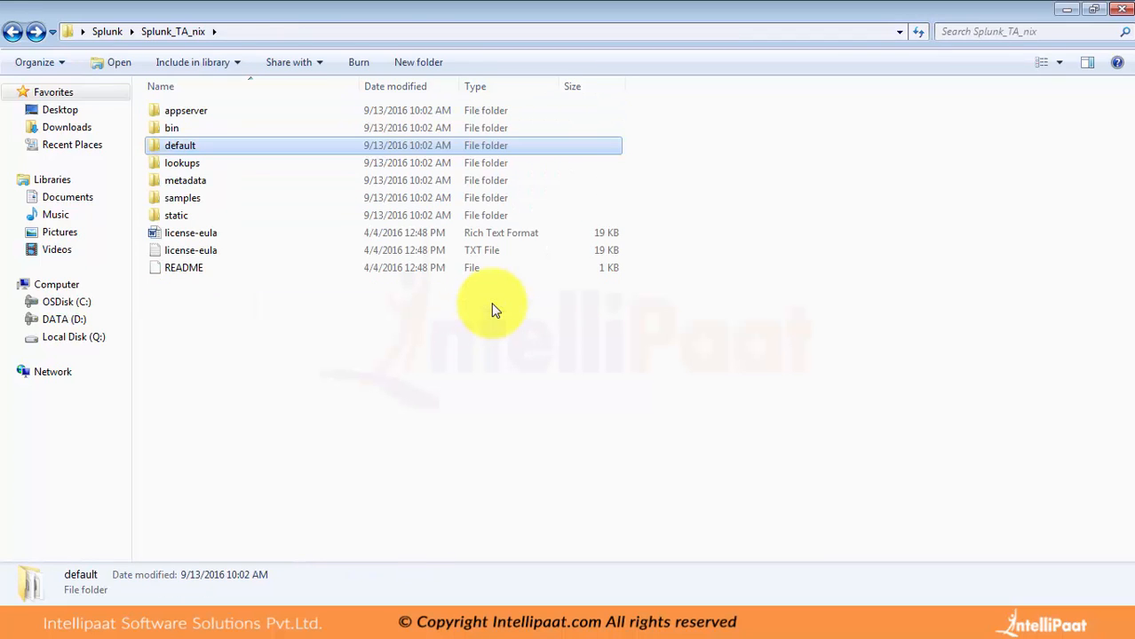
{"action": "key", "text": "Return"}
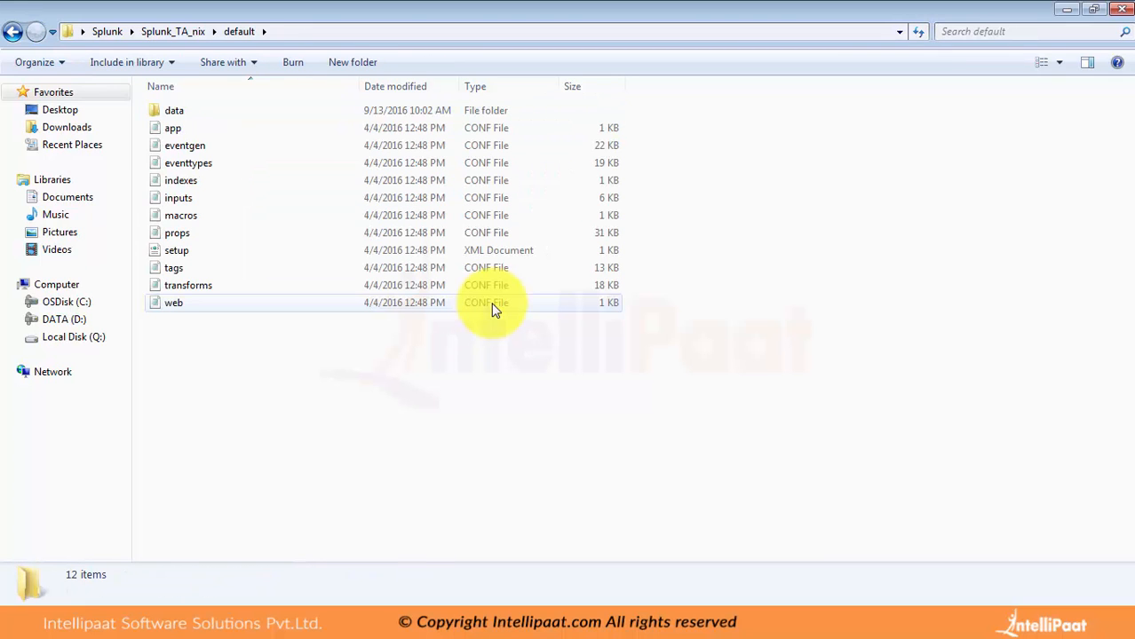
{"action": "key", "text": "Down"}
{"action": "key", "text": "Up"}
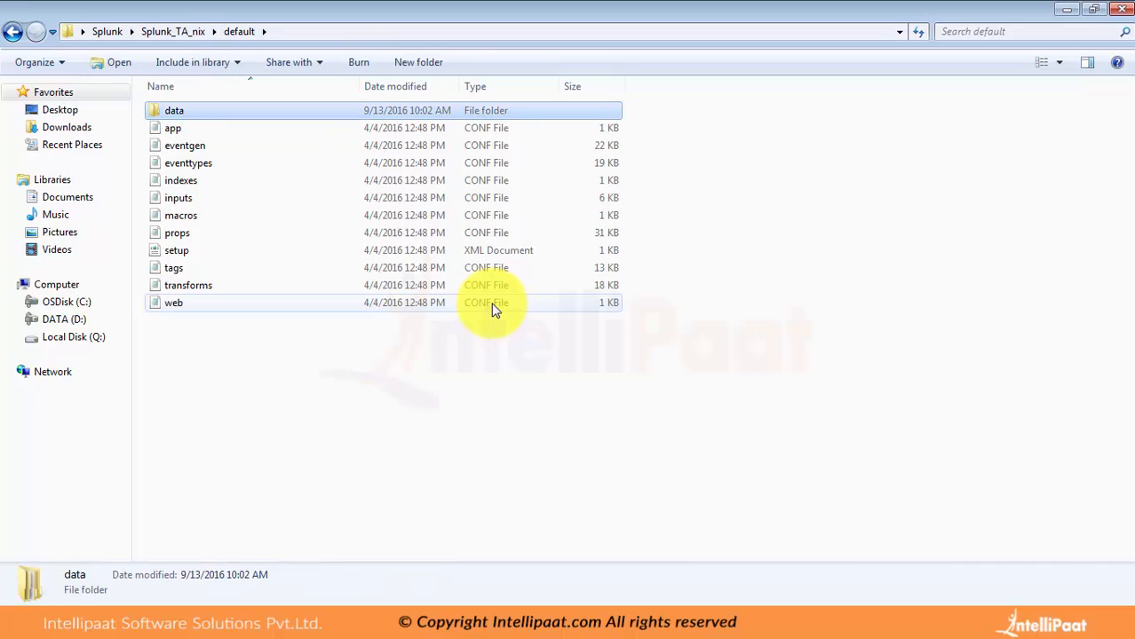
{"action": "key", "text": "Return"}
{"action": "key", "text": "Down"}
{"action": "key", "text": "Return"}
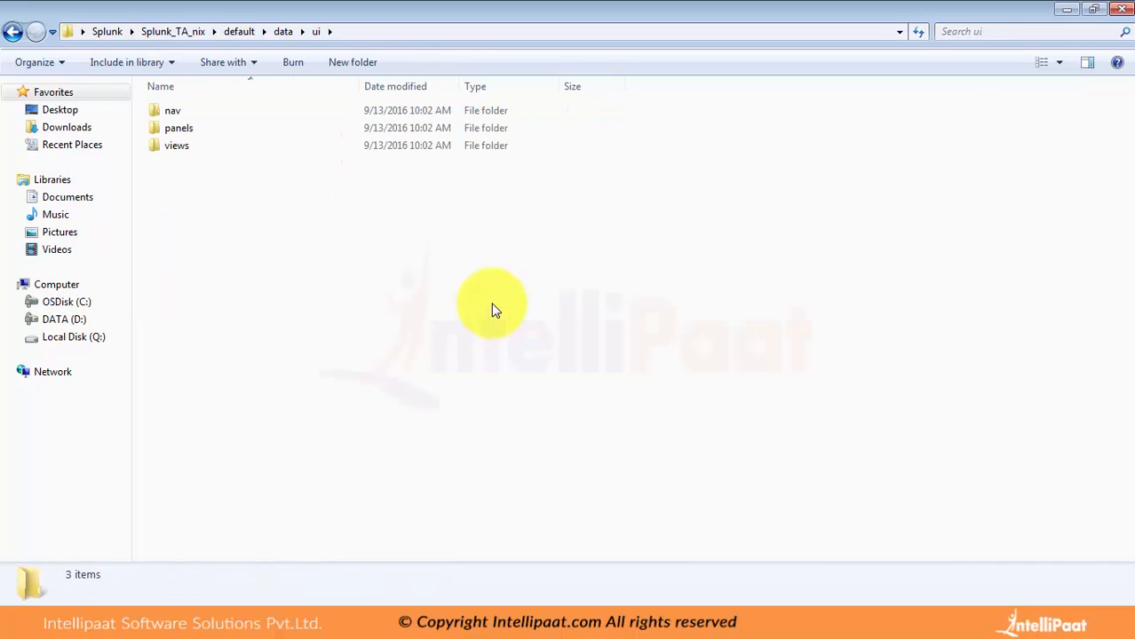
{"action": "key", "text": "BackSpace"}
{"action": "key", "text": "BackSpace"}
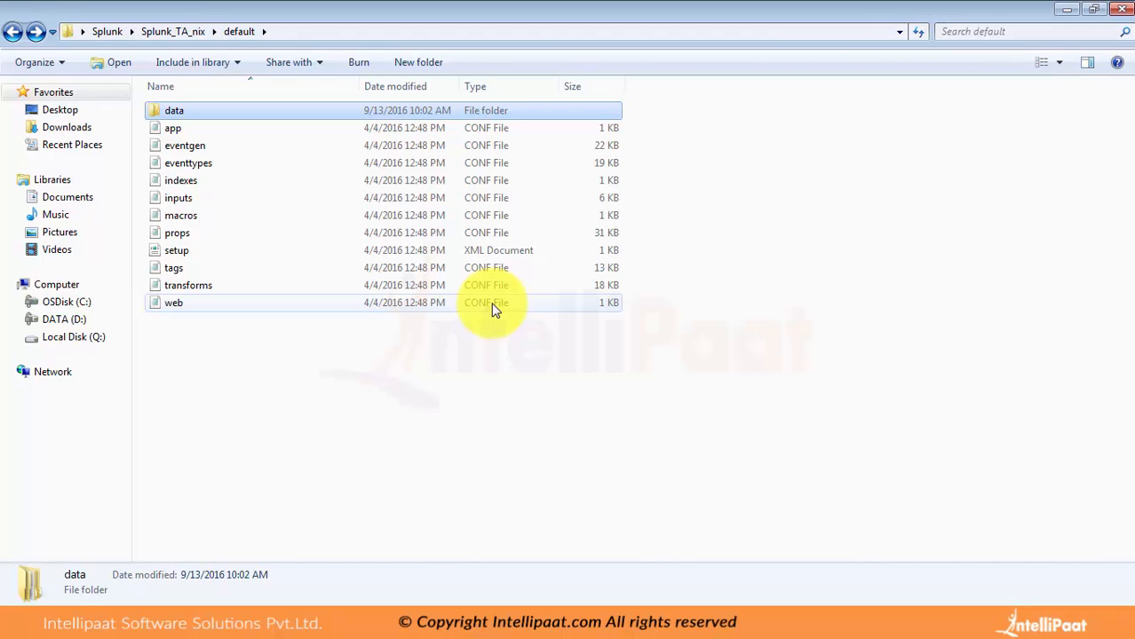
Step: Go through the configuration files in the default folder, including inputs and macros, and return to Splunk_TA_nix
{"action": "key", "text": "Down"}
{"action": "key", "text": "Down"}
{"action": "key", "text": "Down"}
{"action": "key", "text": "Down"}
{"action": "key", "text": "Down"}
{"action": "key", "text": "Down"}
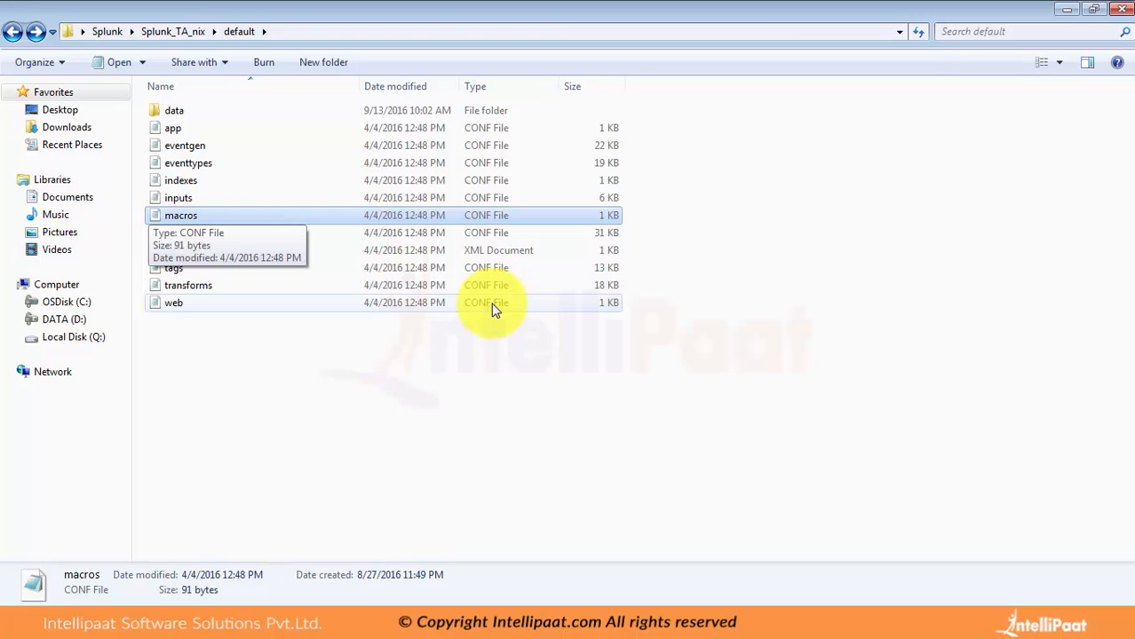
{"action": "key", "text": "Down"}
{"action": "key", "text": "Up"}
{"action": "key", "text": "Up"}
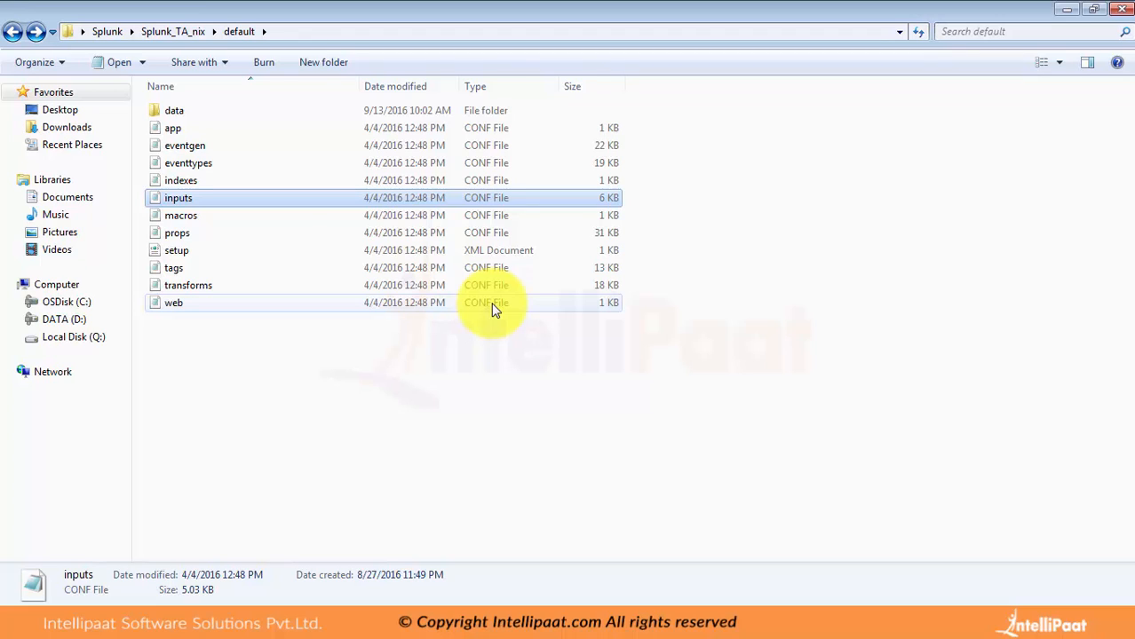
{"action": "key", "text": "Down"}
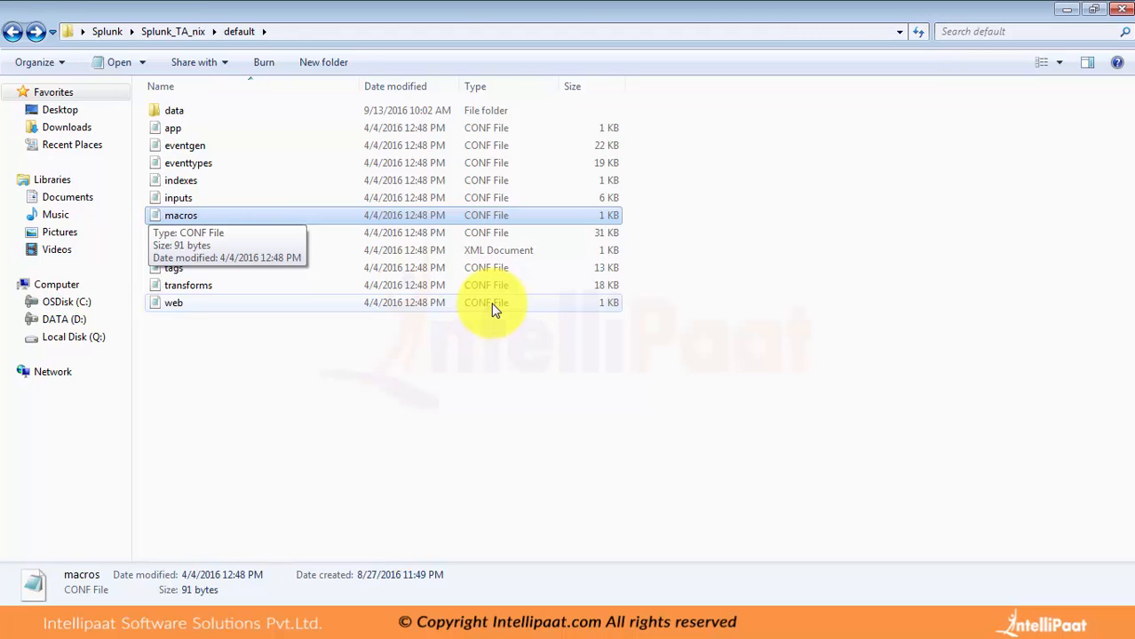
{"action": "key", "text": "BackSpace"}
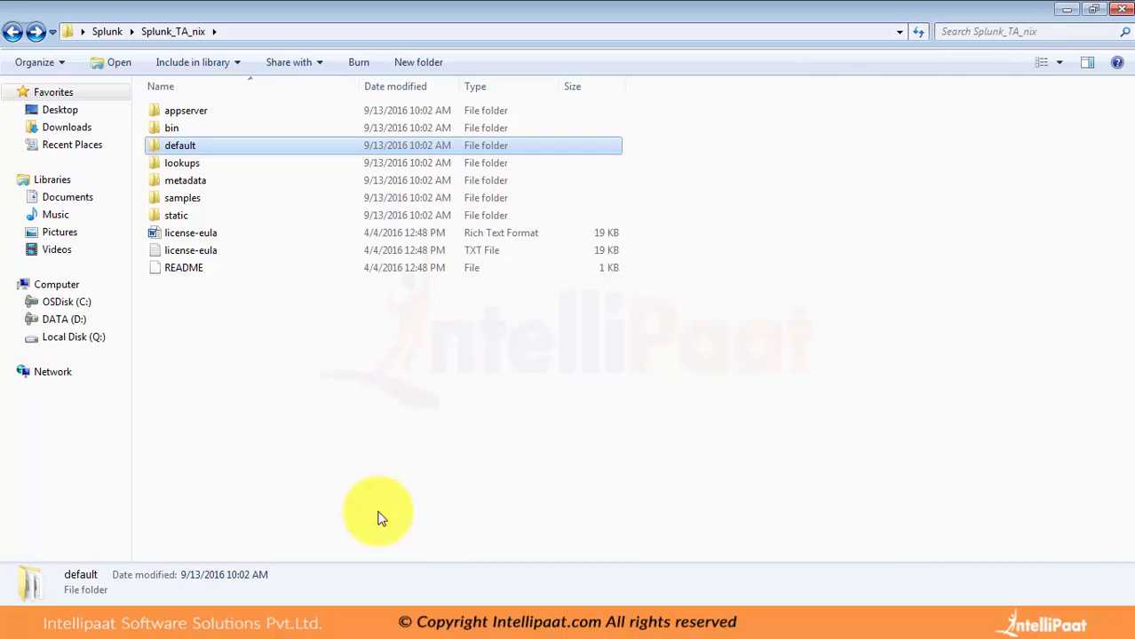
Step: Switch to the Splunk Apps page in the browser and open the permissions of the SplunkForwarder app
{"action": "mouse_move", "coordinate": [253, 621]}
{"action": "left_click", "coordinate": [225, 585]}
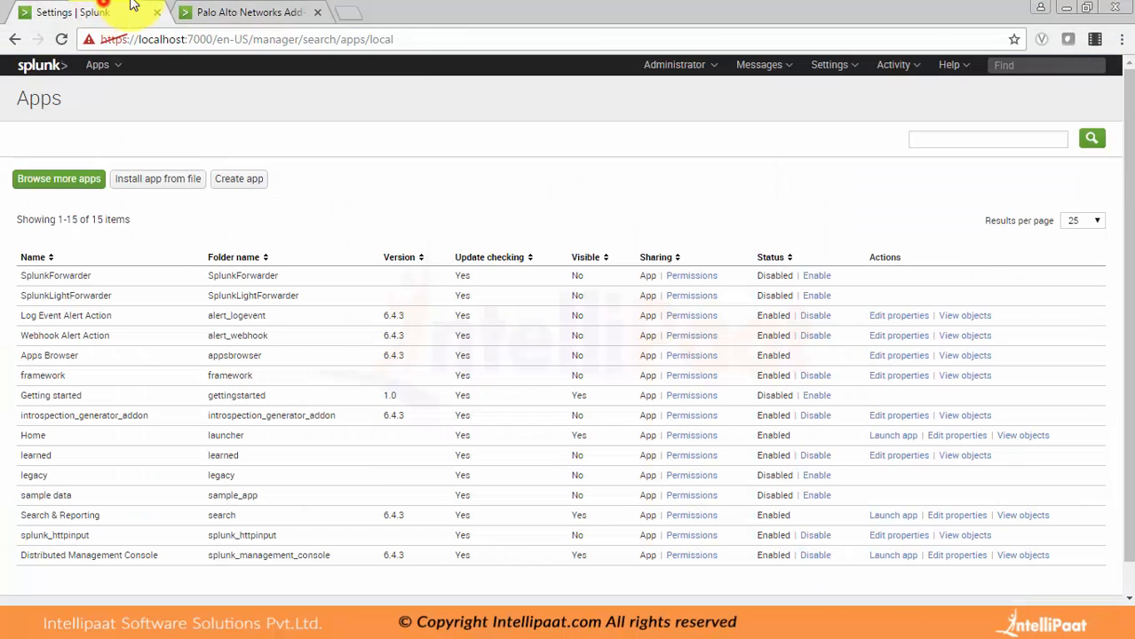
{"action": "left_click", "coordinate": [692, 283]}
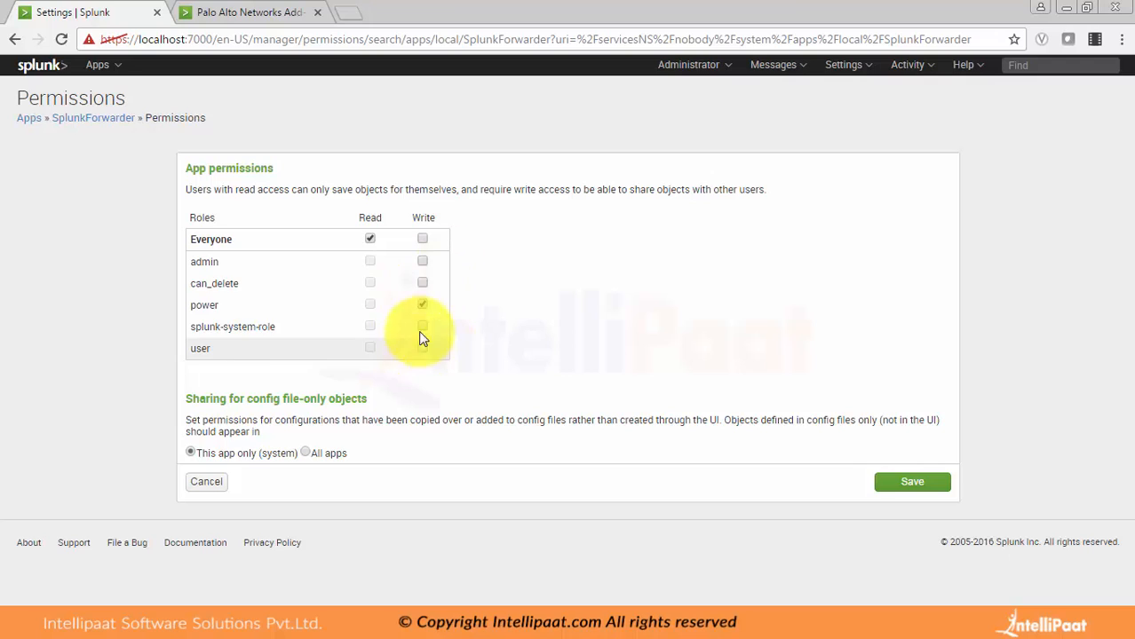
Step: Try giving write access for SplunkForwarder to the admin role instead of power, and leave the permissions without saving
{"action": "left_click", "coordinate": [423, 305]}
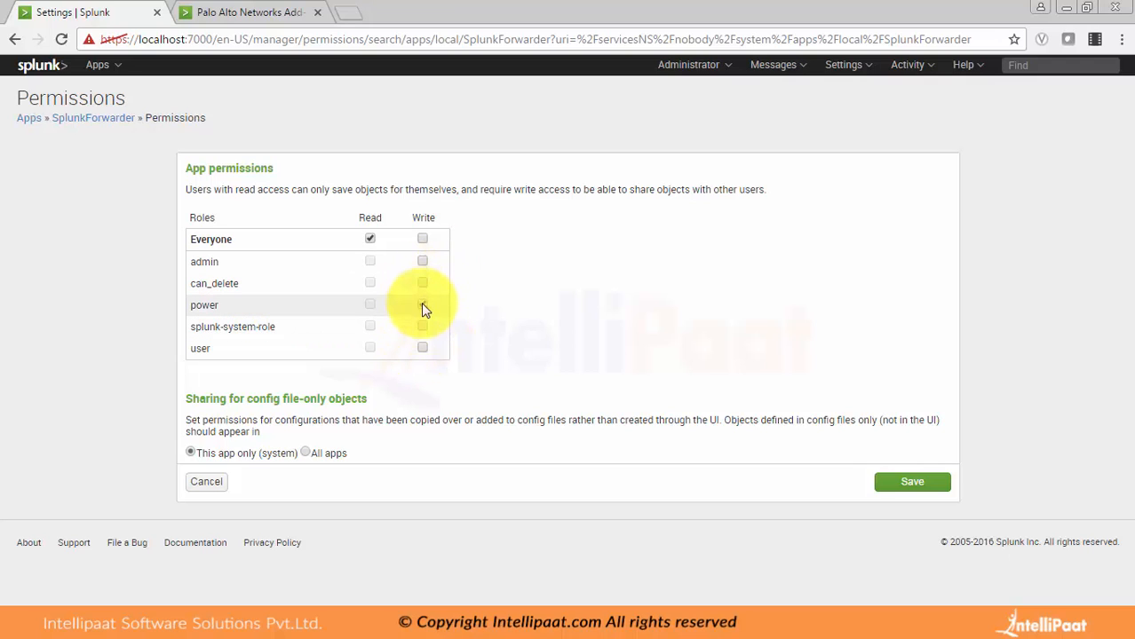
{"action": "left_click", "coordinate": [422, 304]}
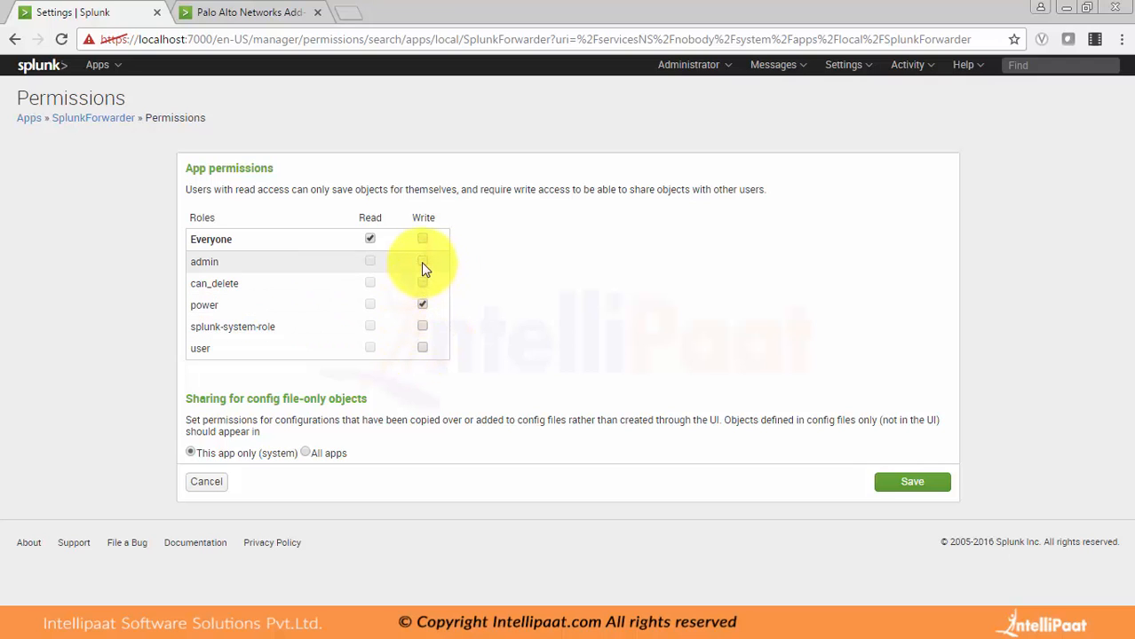
{"action": "left_click", "coordinate": [422, 263]}
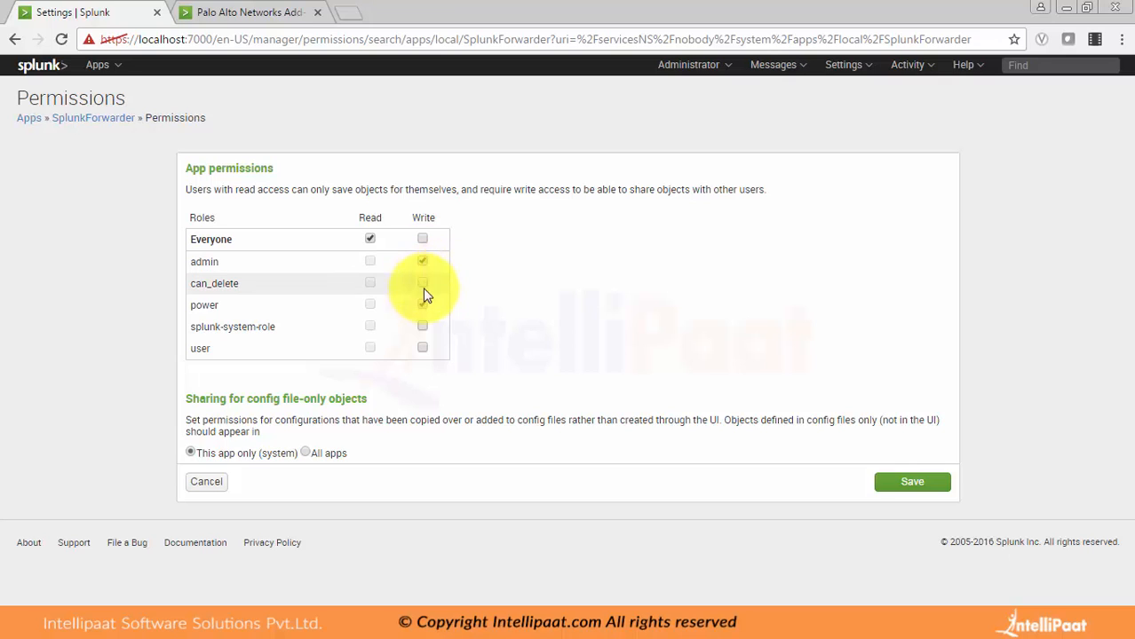
{"action": "left_click", "coordinate": [421, 305]}
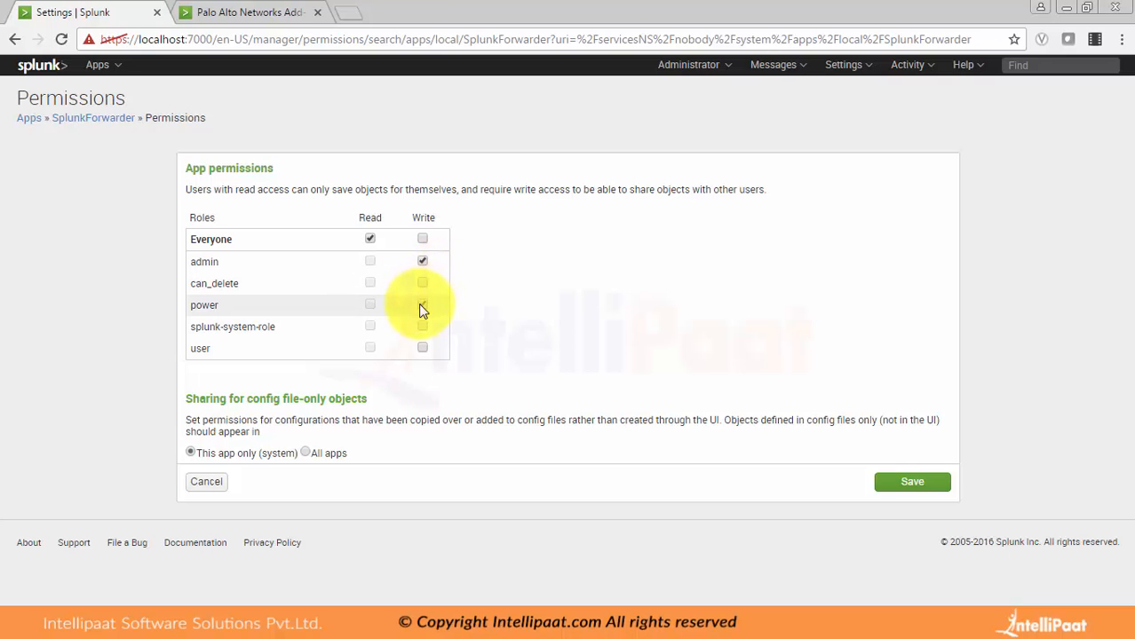
{"action": "left_click", "coordinate": [920, 494]}
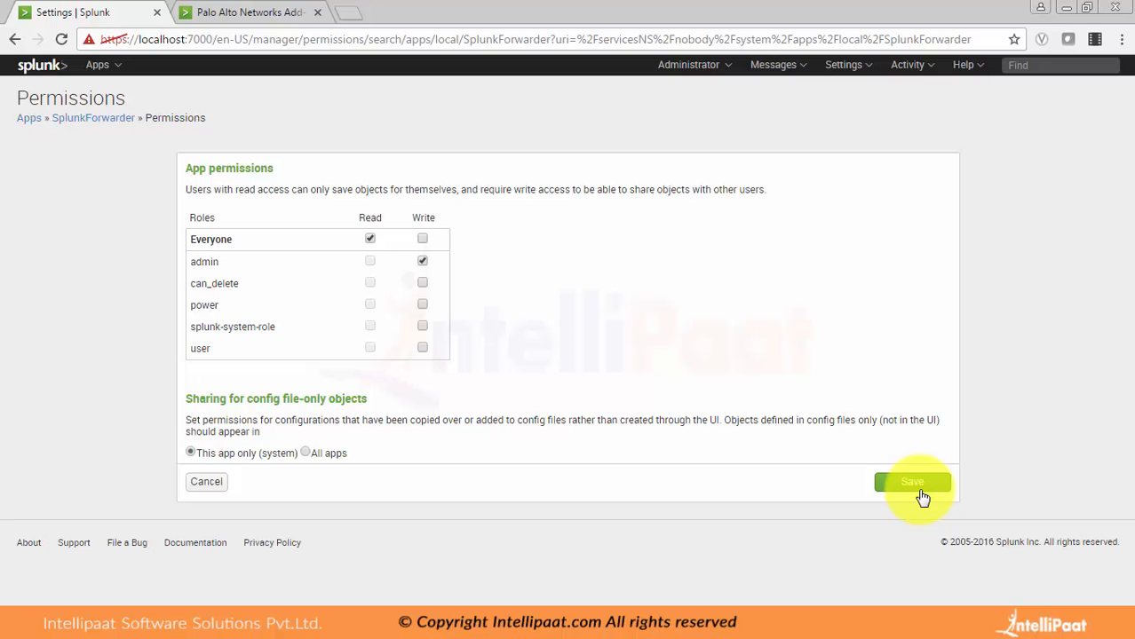
{"action": "left_click", "coordinate": [217, 481]}
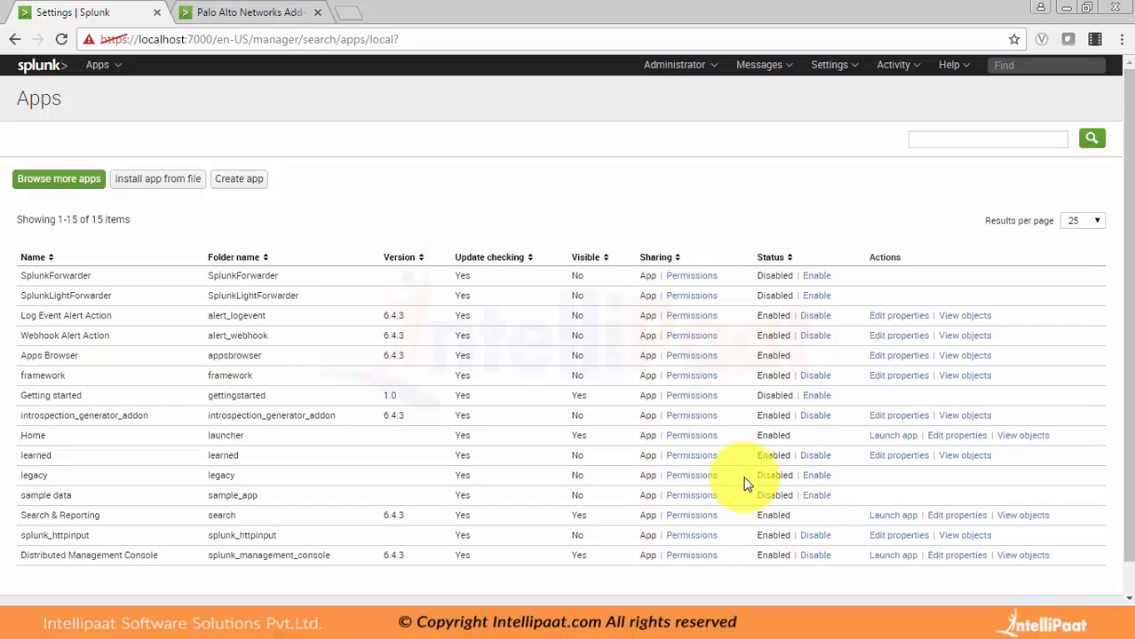
Step: Open the permissions of the Home app, whose folder is launcher
{"action": "left_click", "coordinate": [697, 435]}
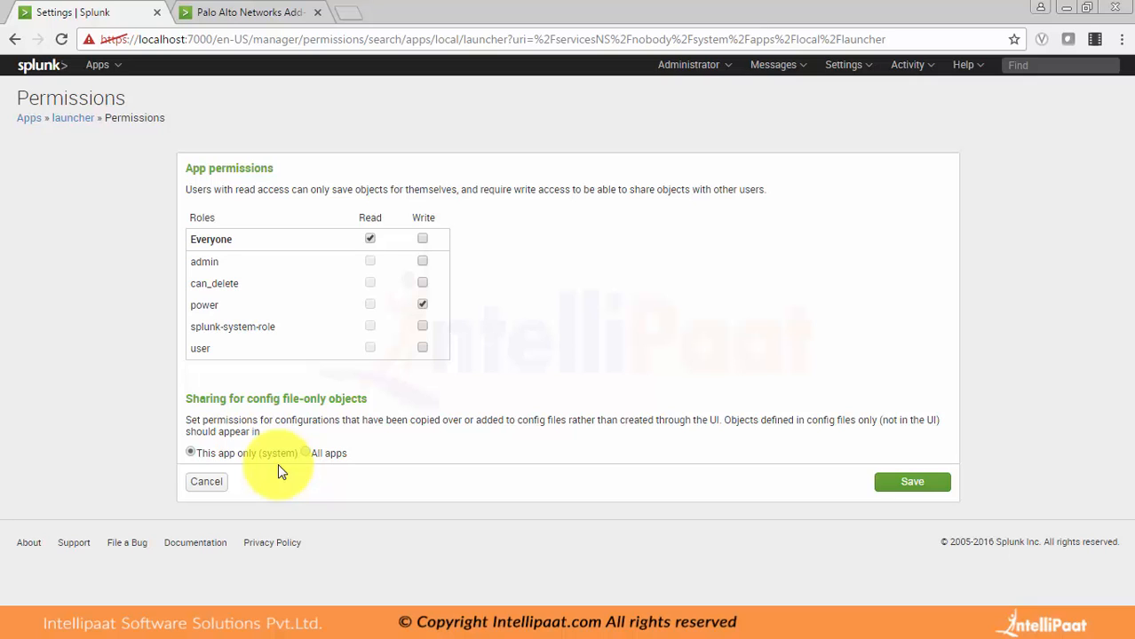
Step: Copy the Splunk_TA_nix folder from the downloaded Splunk folder into D:\Program Files\Splunk\etc\apps
{"action": "left_click", "coordinate": [126, 624]}
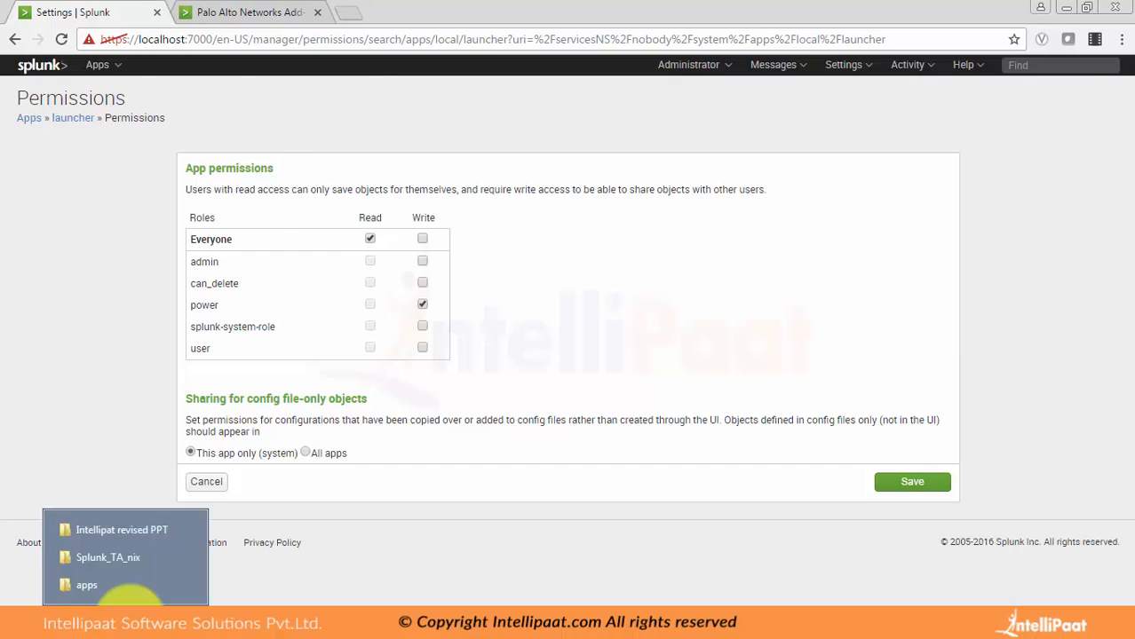
{"action": "left_click", "coordinate": [127, 611]}
{"action": "left_click", "coordinate": [126, 624]}
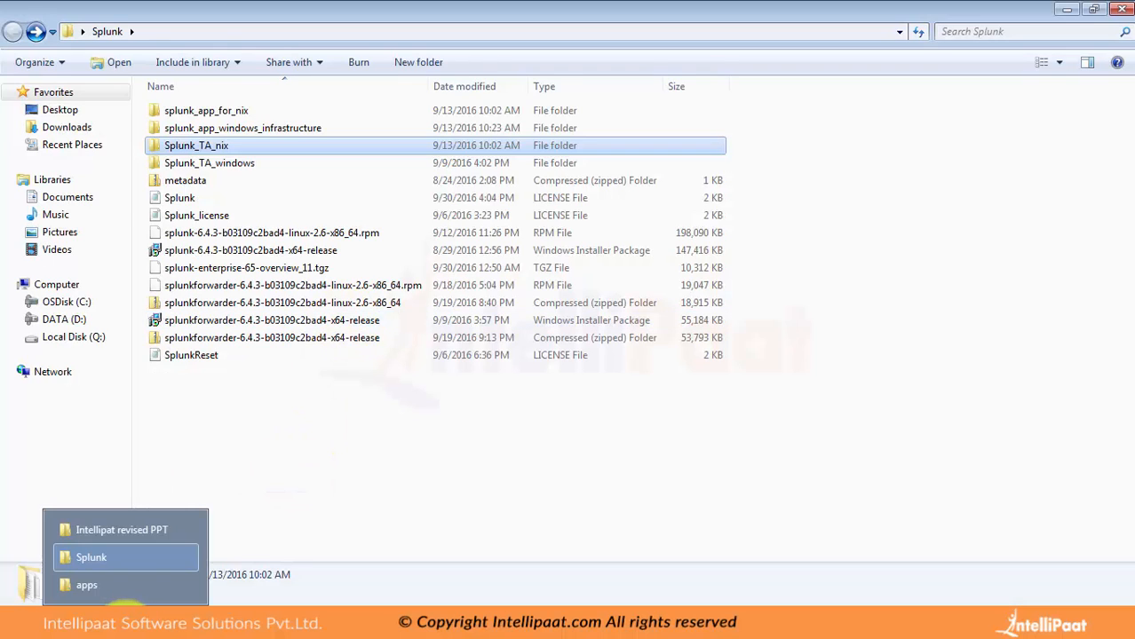
{"action": "left_click", "coordinate": [105, 597]}
{"action": "left_click", "coordinate": [467, 475]}
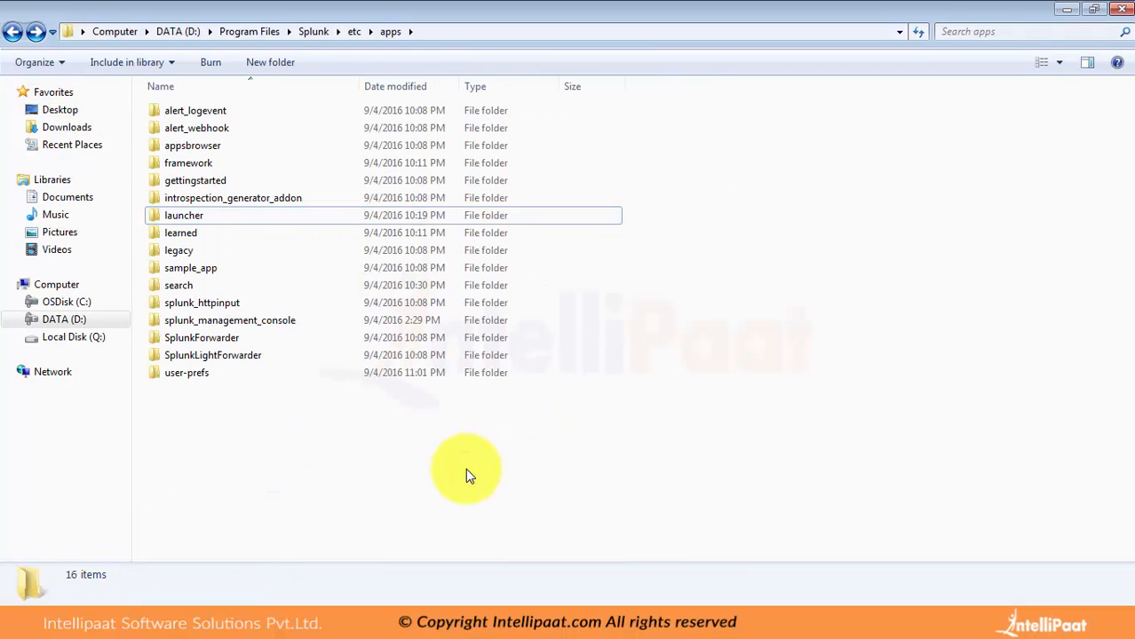
{"action": "left_click", "coordinate": [126, 624]}
{"action": "left_click", "coordinate": [106, 560]}
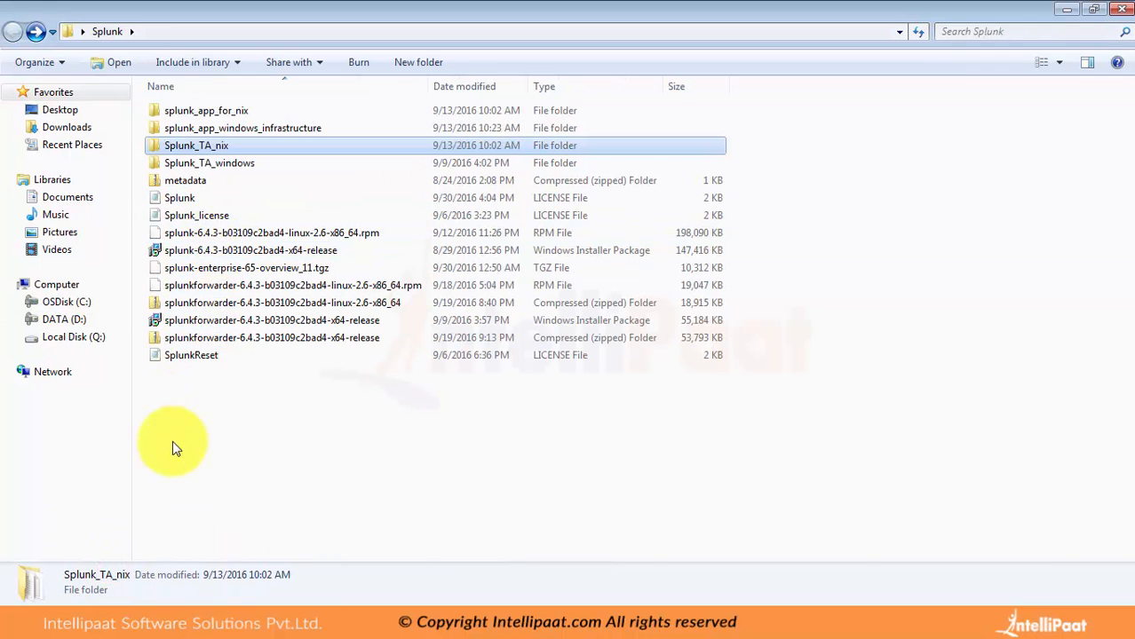
{"action": "left_click", "coordinate": [124, 624]}
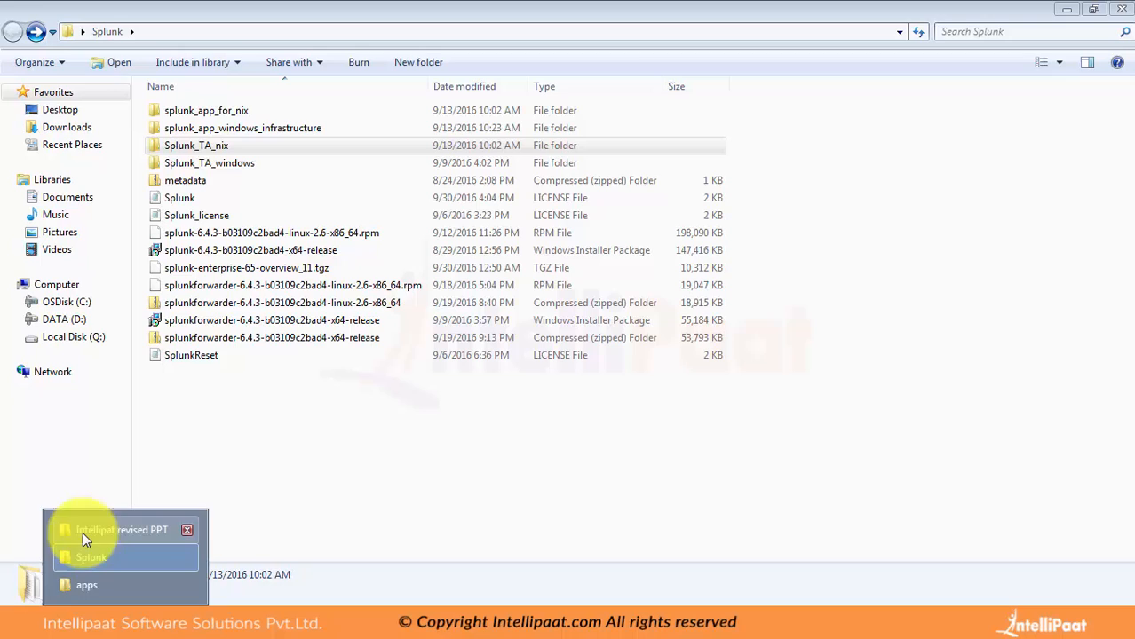
{"action": "left_click", "coordinate": [73, 589]}
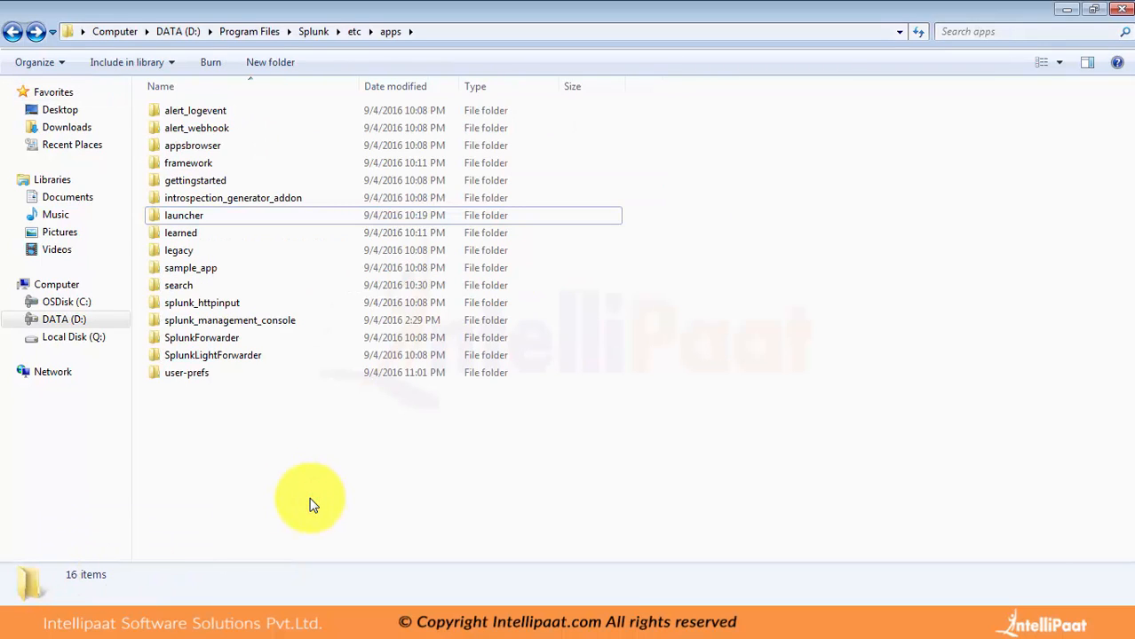
{"action": "key", "text": "ctrl+v"}
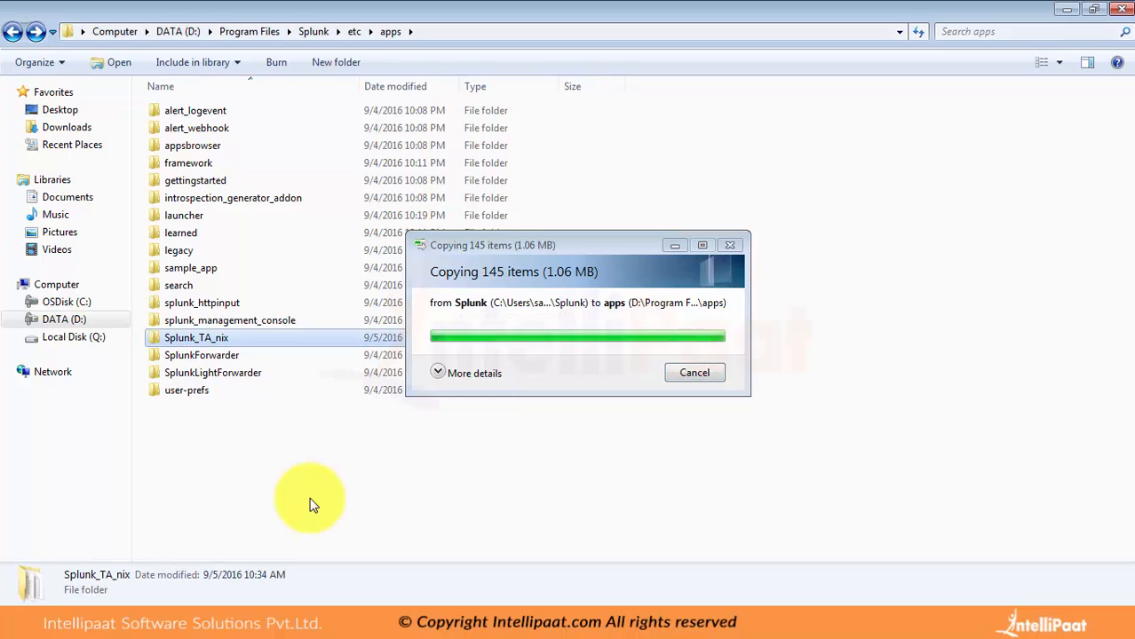
Step: Return to the Apps list in Splunk in the browser, and advance the presentation to the "Add ons – subset of app" slide
{"action": "left_click", "coordinate": [227, 621]}
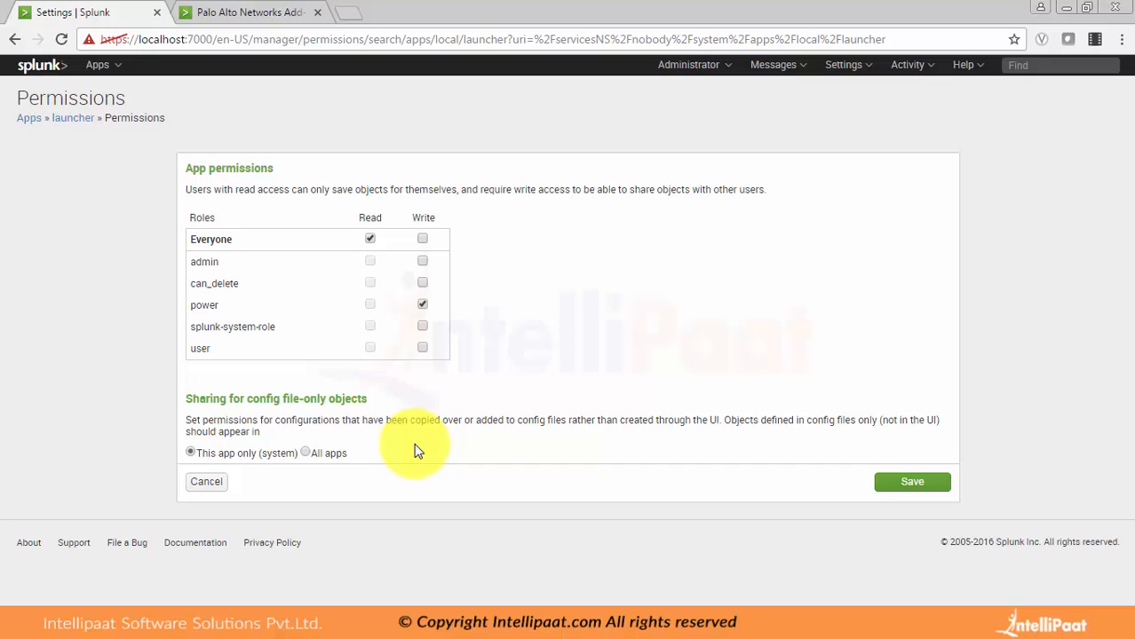
{"action": "left_click", "coordinate": [40, 120]}
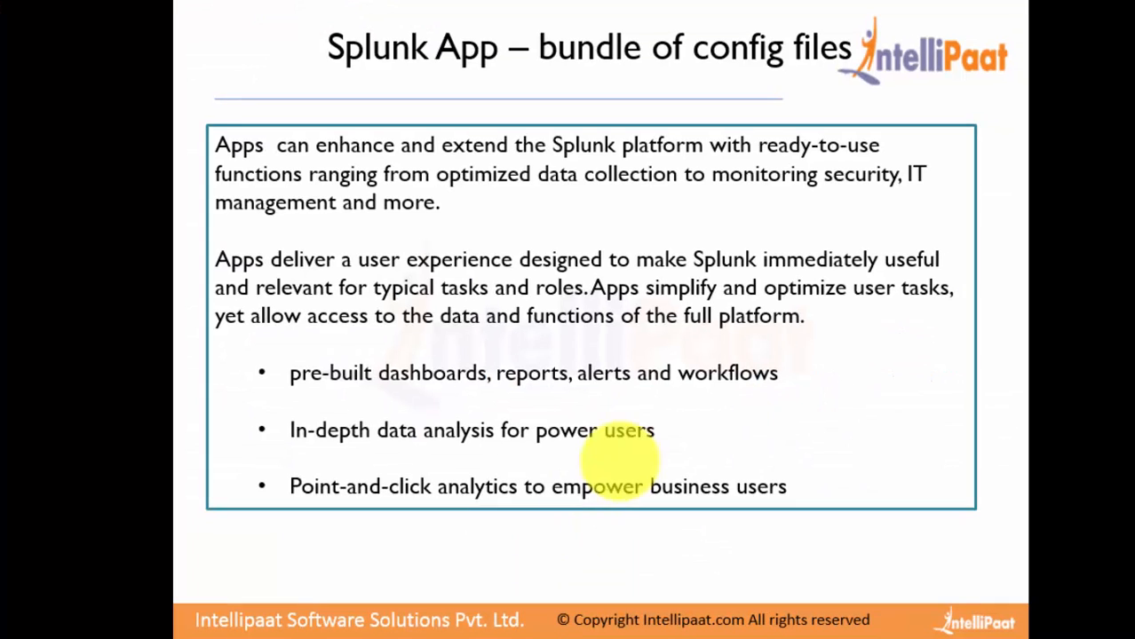
{"action": "key", "text": "Right"}
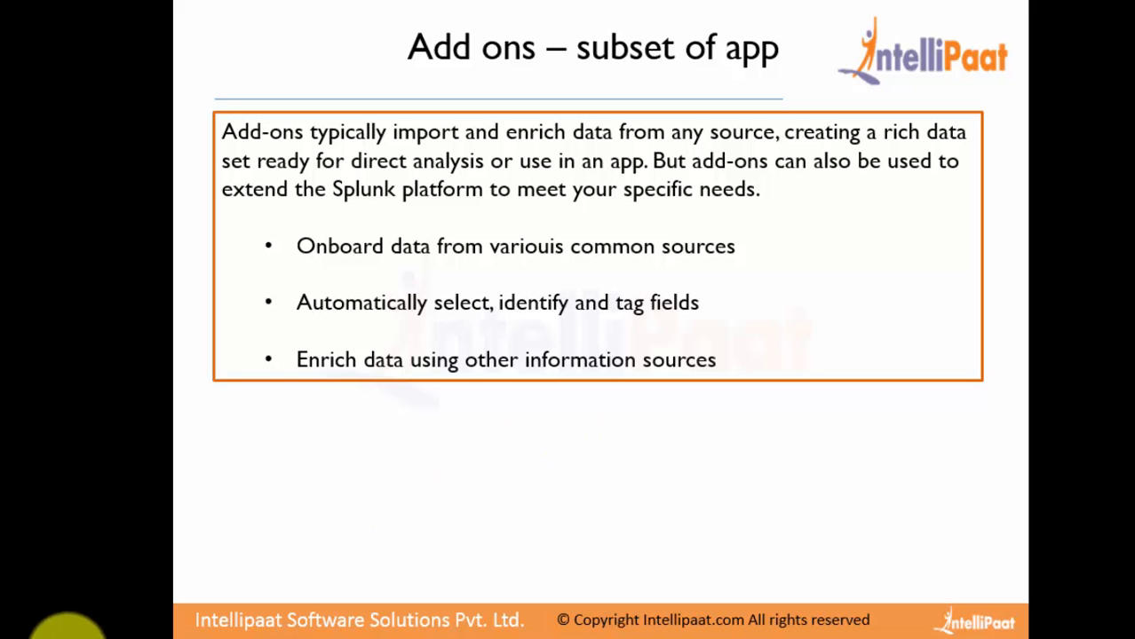
Step: Check the Splunk_TA_nix copy in the apps folder and the original in the Splunk folder, and return to Splunk's Apps page
{"action": "mouse_move", "coordinate": [82, 638]}
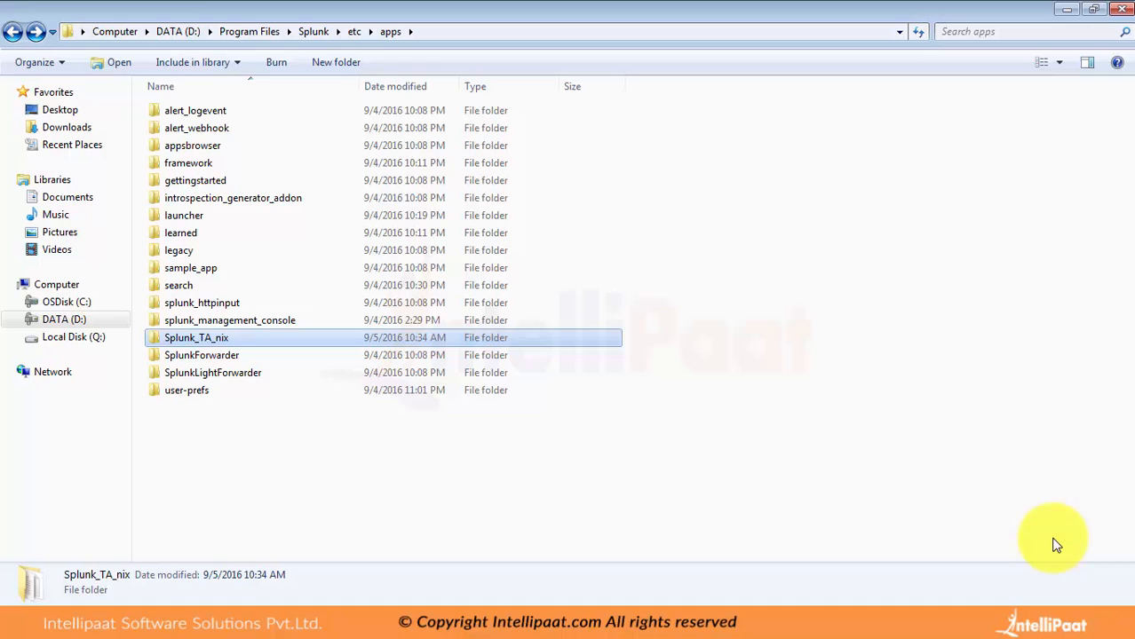
{"action": "left_click", "coordinate": [70, 634]}
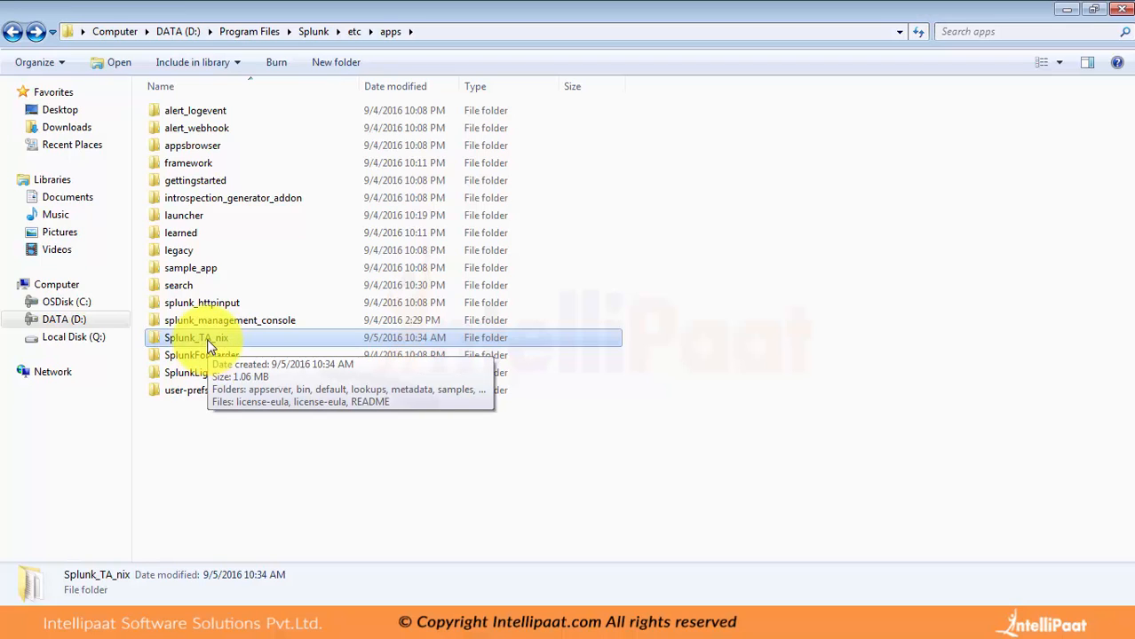
{"action": "left_click", "coordinate": [128, 626]}
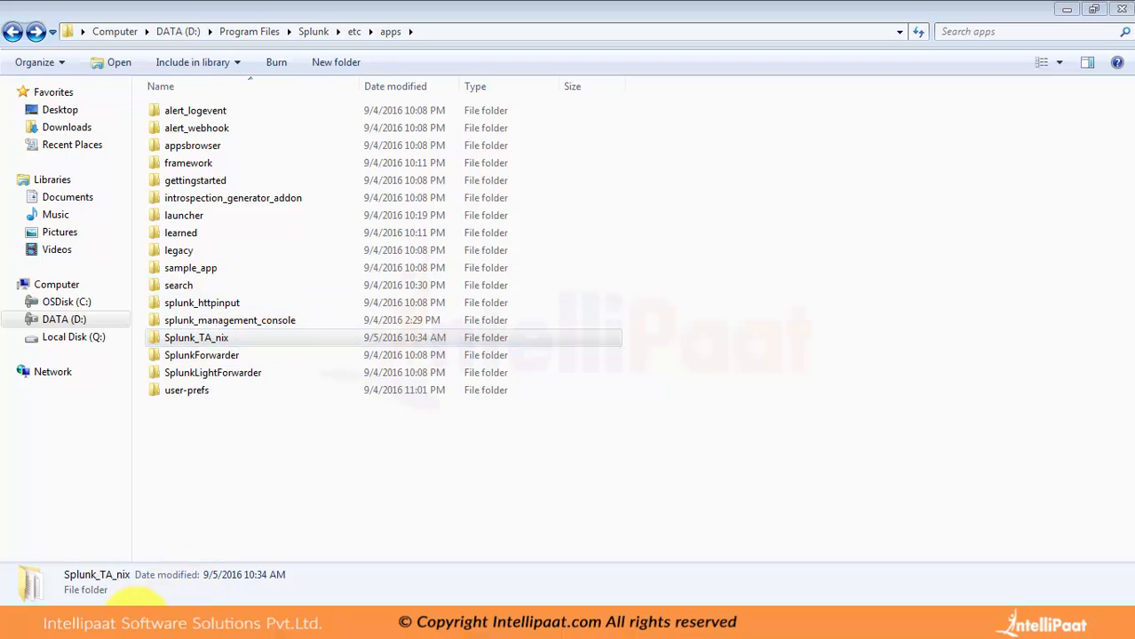
{"action": "left_click", "coordinate": [132, 561]}
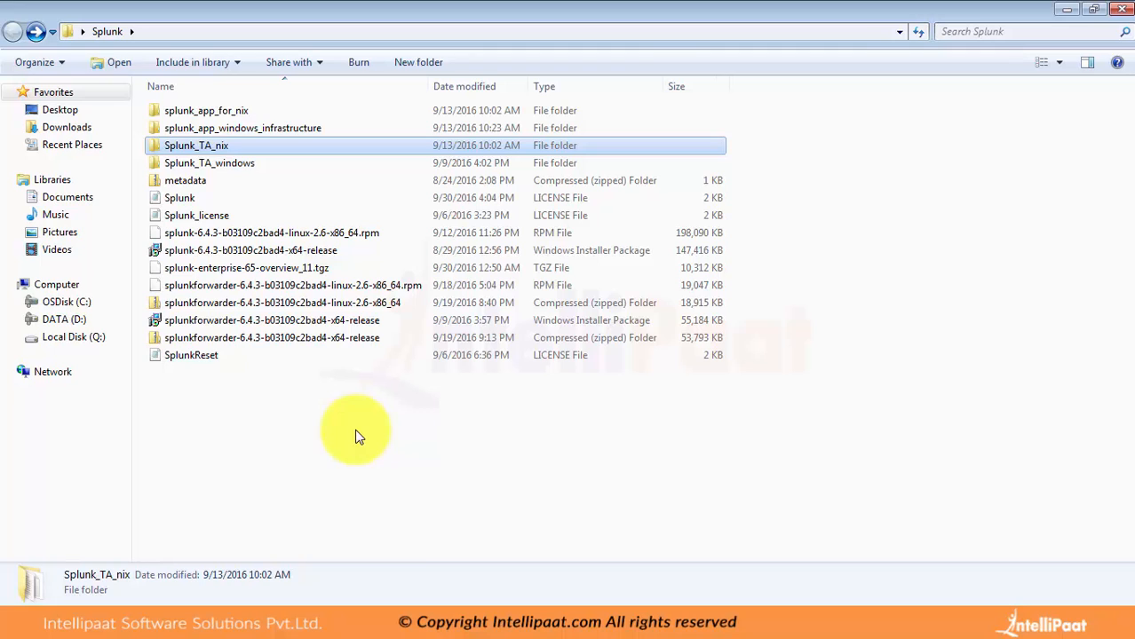
{"action": "mouse_move", "coordinate": [218, 621]}
{"action": "left_click", "coordinate": [222, 584]}
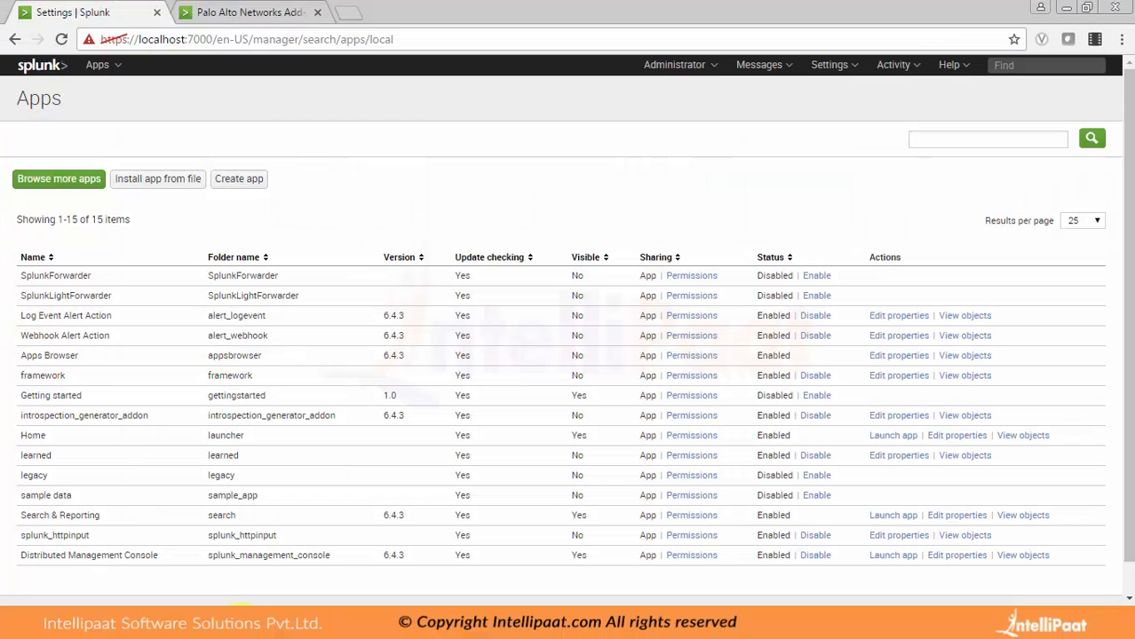